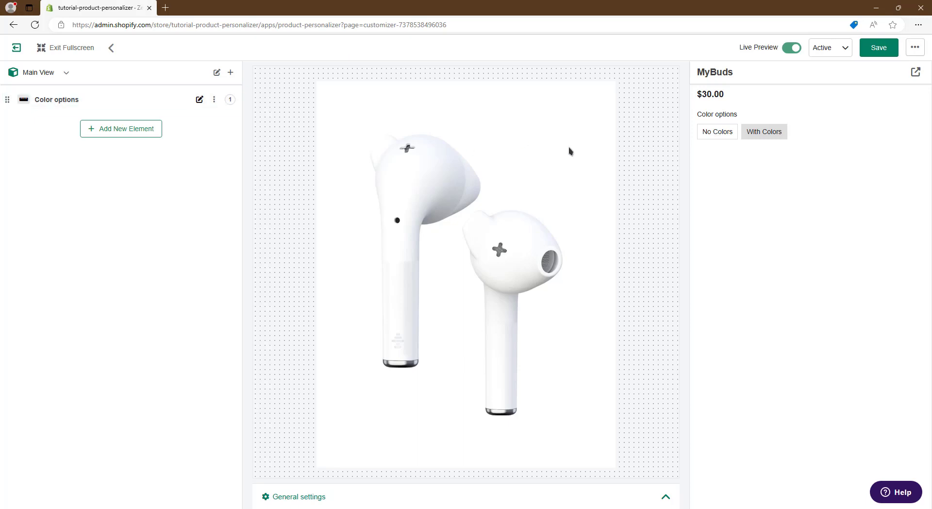
# Try the No Colors and With Colors options in the MyBuds preview, leaving With Colors selected.
pyautogui.click(732, 137)
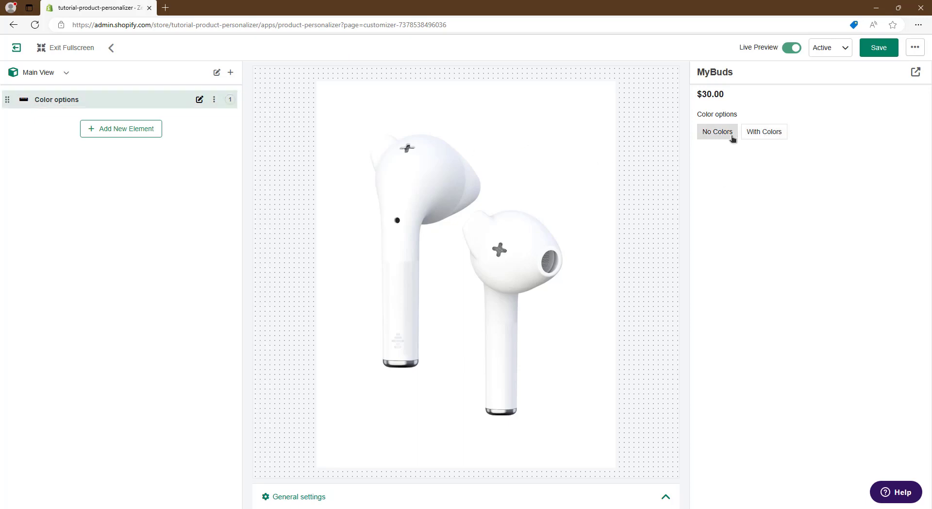
pyautogui.click(765, 138)
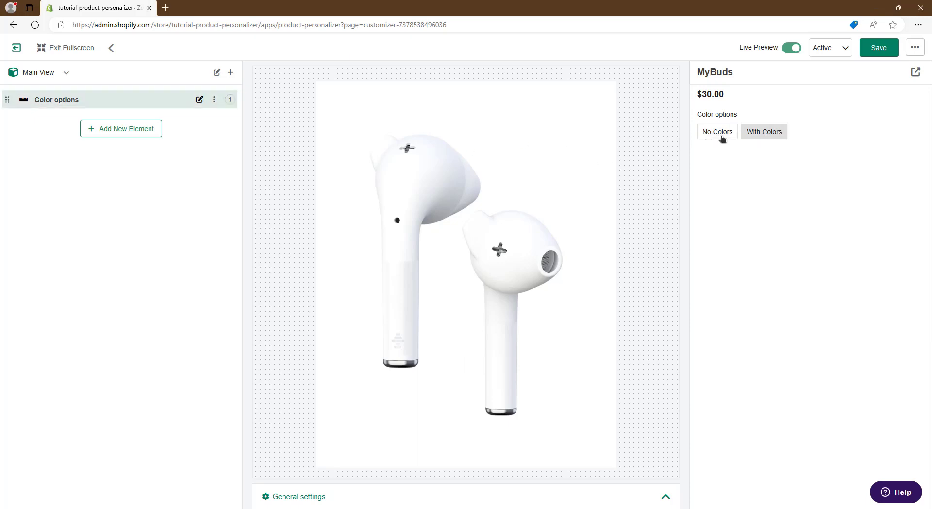
pyautogui.click(722, 139)
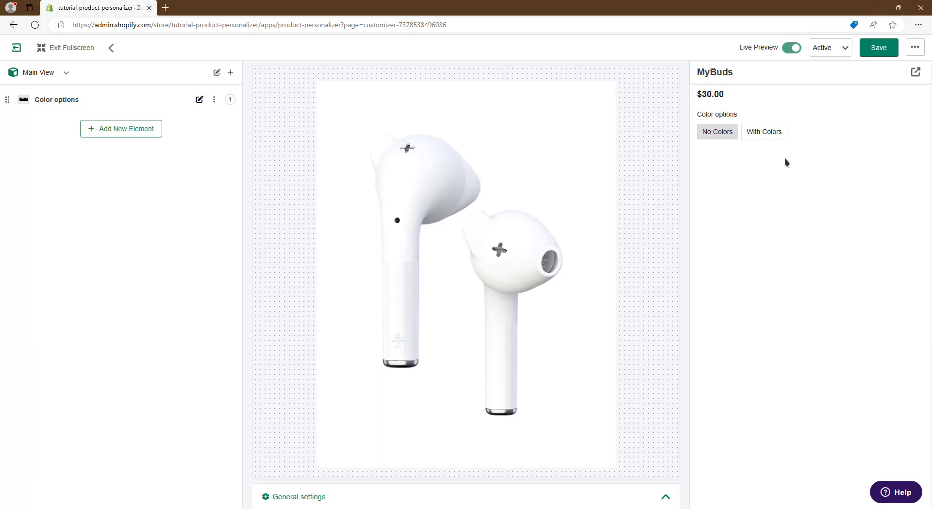
pyautogui.click(765, 136)
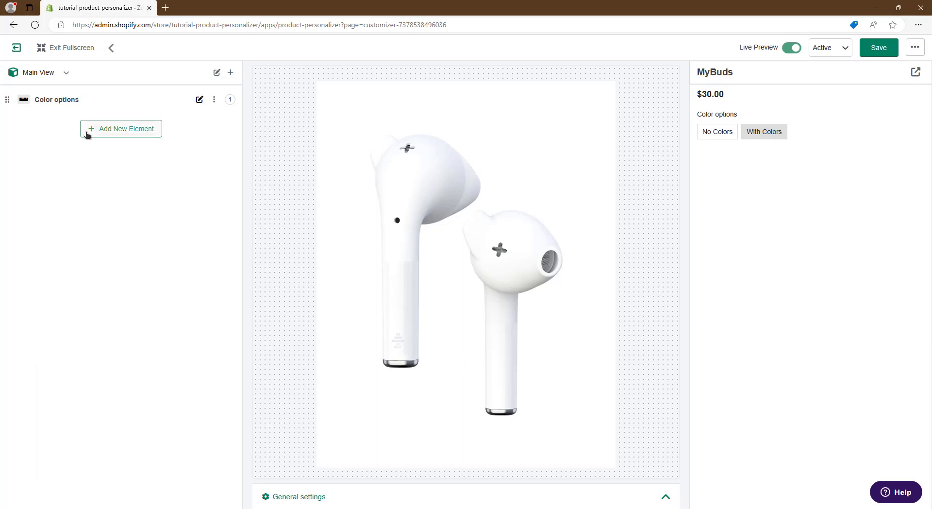
# Create a new Color Choices element with Live Preview in the Main View.
pyautogui.click(134, 133)
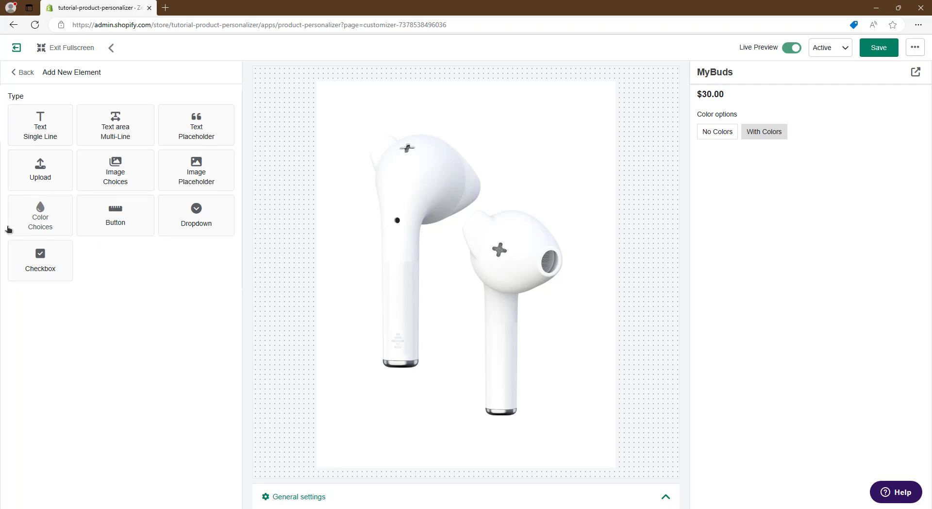
pyautogui.click(47, 222)
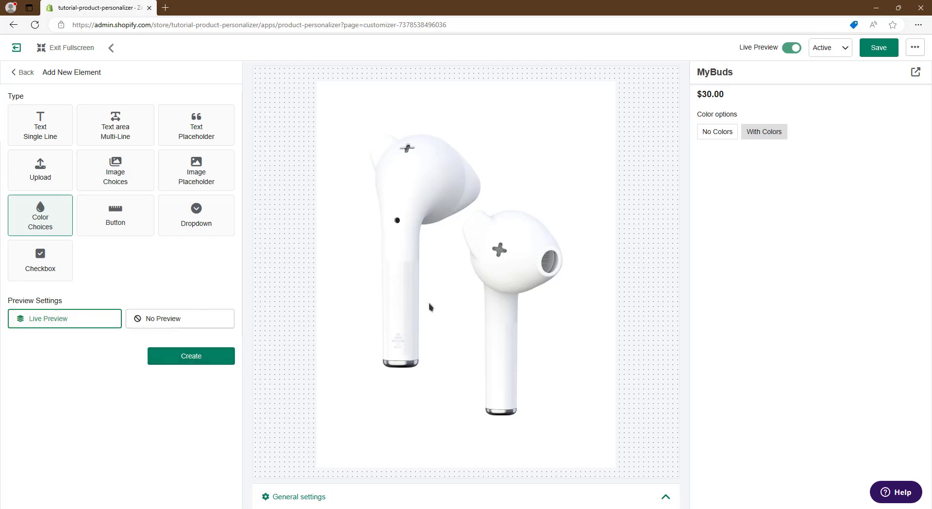
pyautogui.click(209, 356)
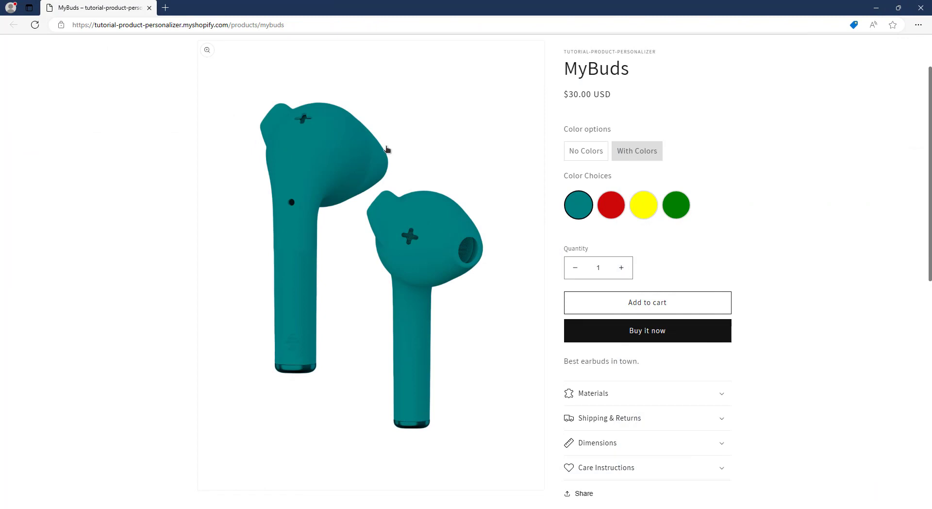
# Try the red, yellow and teal swatches on the MyBuds storefront product page.
pyautogui.click(611, 206)
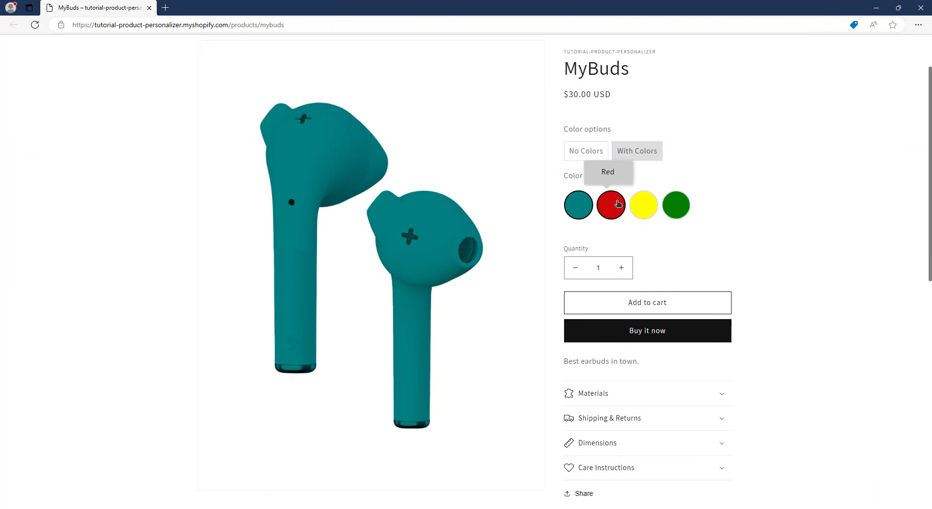
pyautogui.click(579, 209)
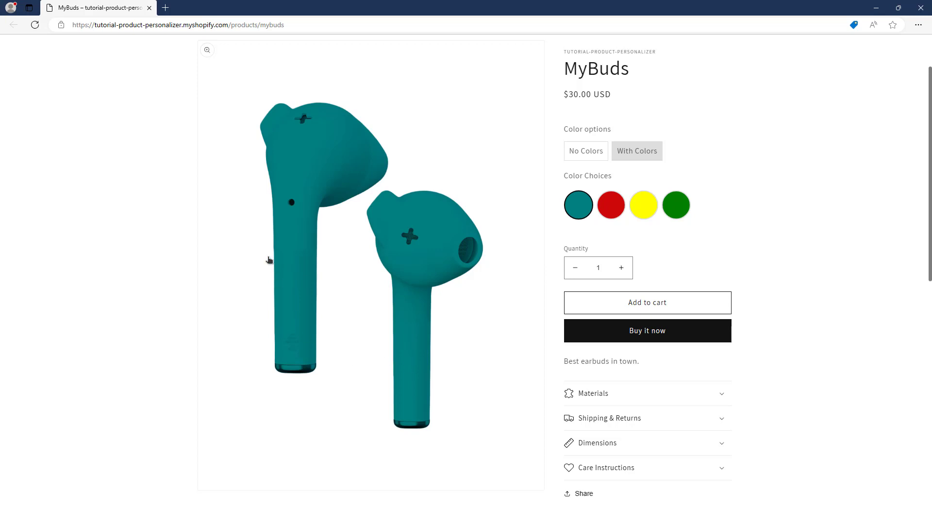
pyautogui.click(610, 206)
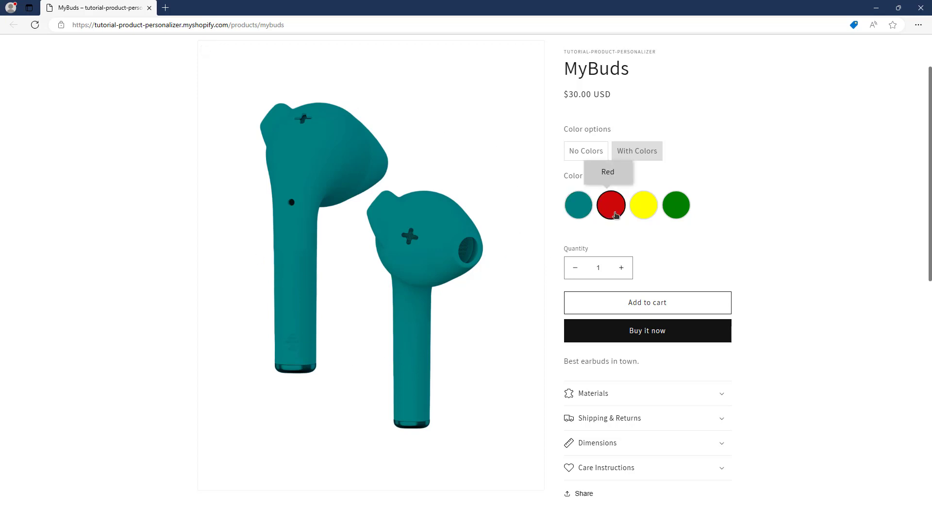
pyautogui.click(634, 212)
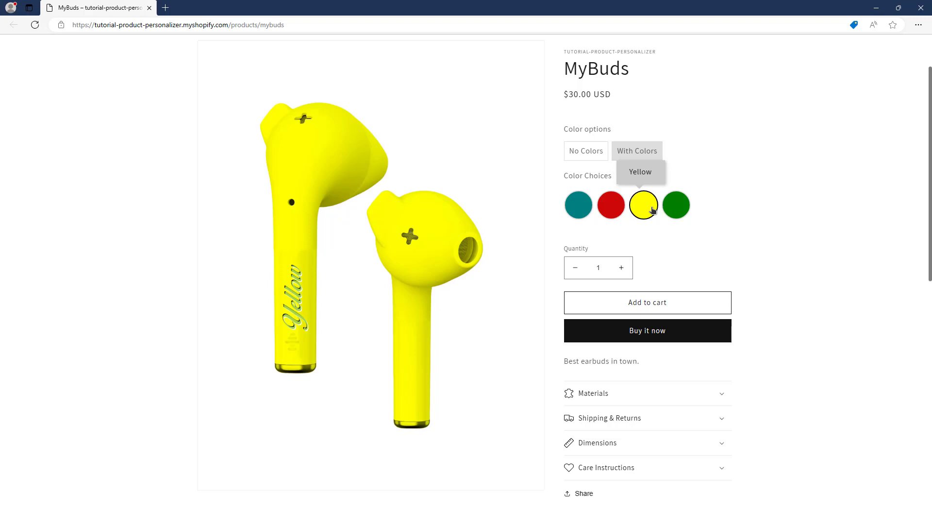
pyautogui.click(611, 210)
pyautogui.click(578, 215)
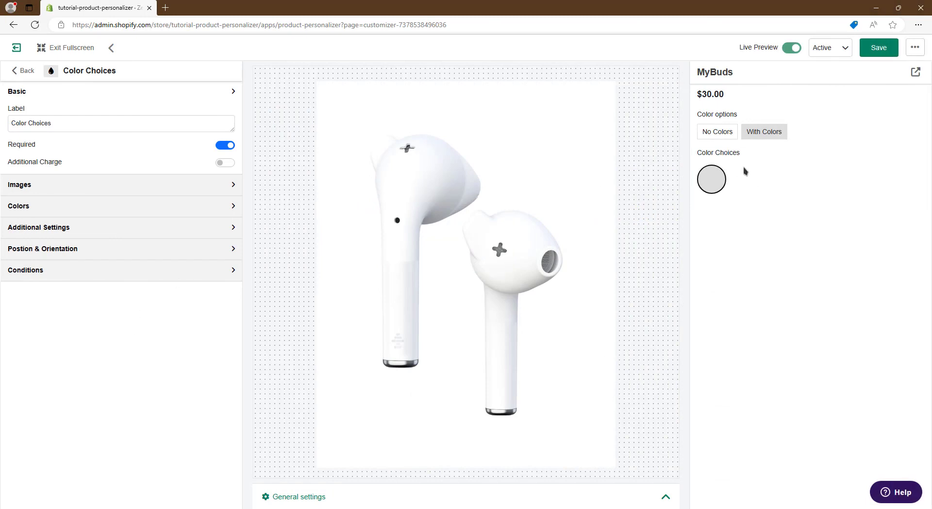
# Assign the Colors color set to the Color Choices element.
pyautogui.click(716, 178)
pyautogui.click(509, 199)
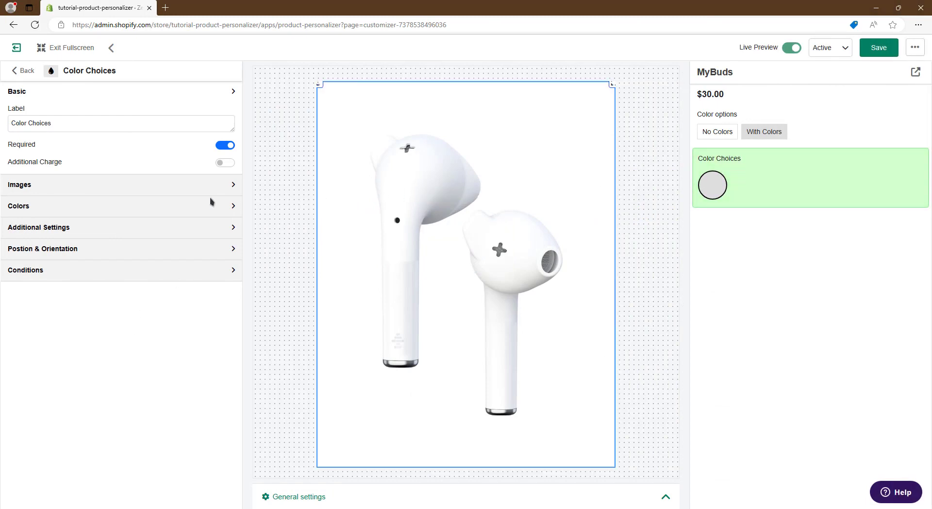
pyautogui.click(113, 205)
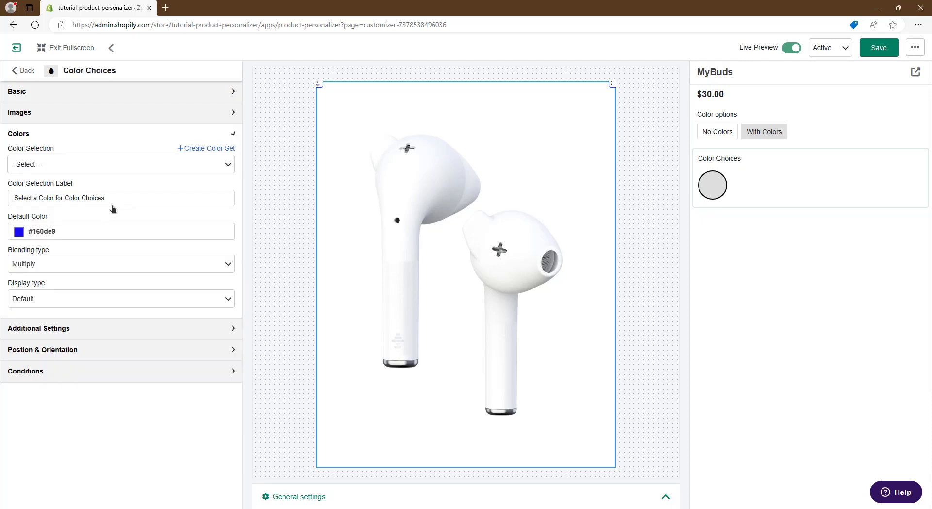
pyautogui.click(76, 166)
pyautogui.click(57, 250)
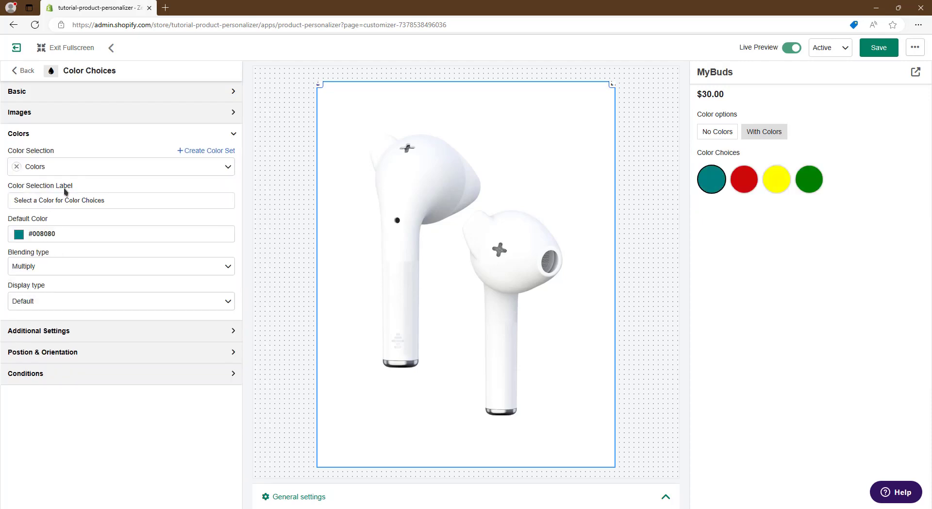
# Set earbuds.png as the default image of the Color Choices element.
pyautogui.click(85, 115)
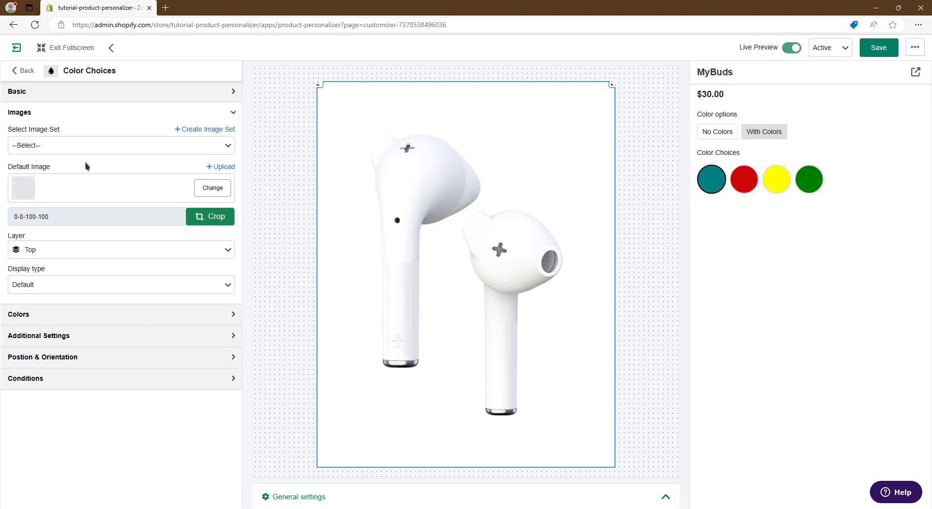
pyautogui.click(77, 186)
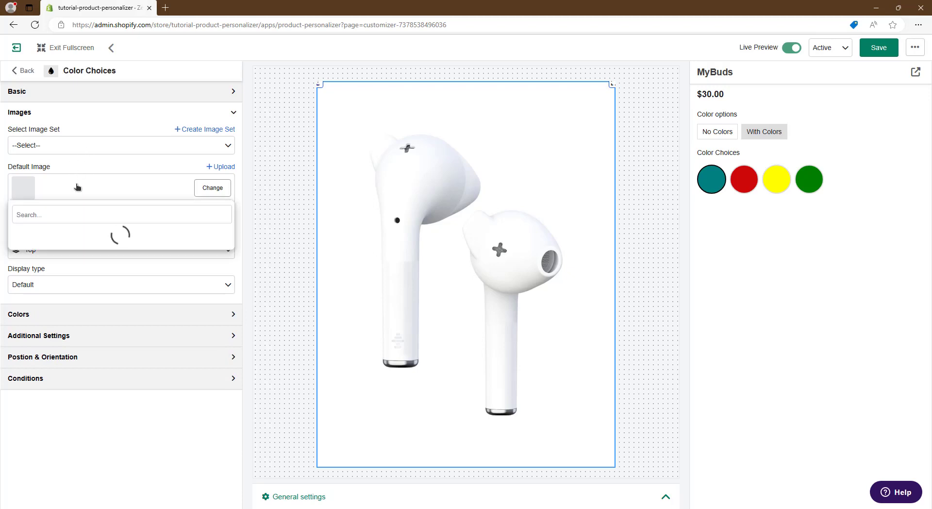
pyautogui.click(78, 214)
pyautogui.write('ear')
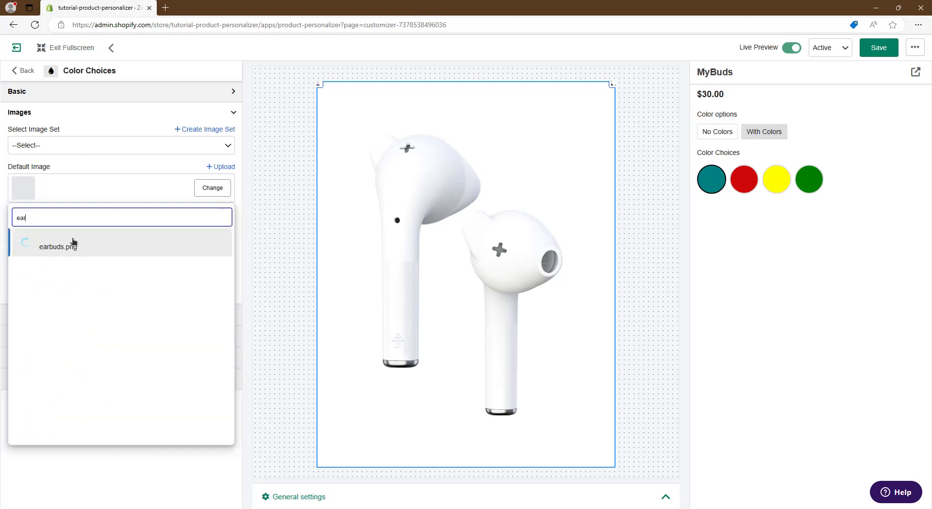
pyautogui.click(82, 248)
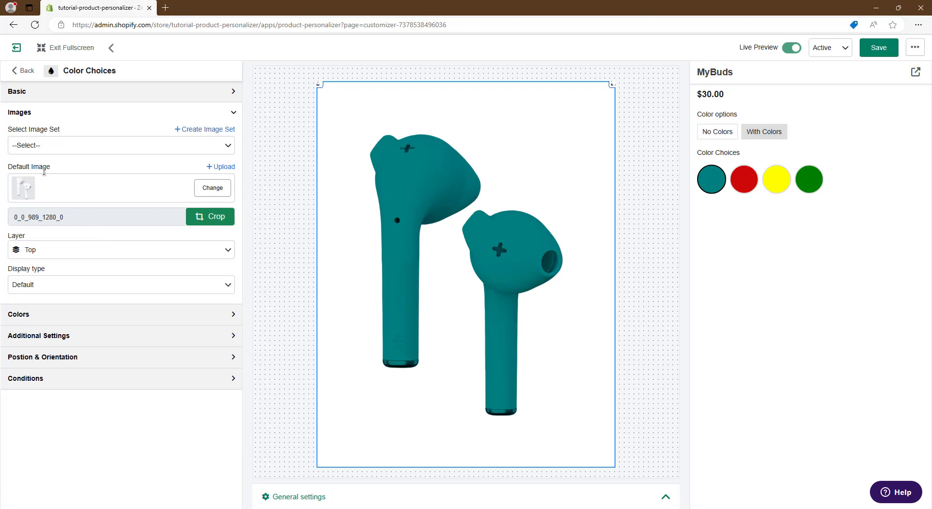
# Preview the red, yellow and green swatches on the earbuds, and switch the color option between No Colors and With Colors.
pyautogui.click(748, 180)
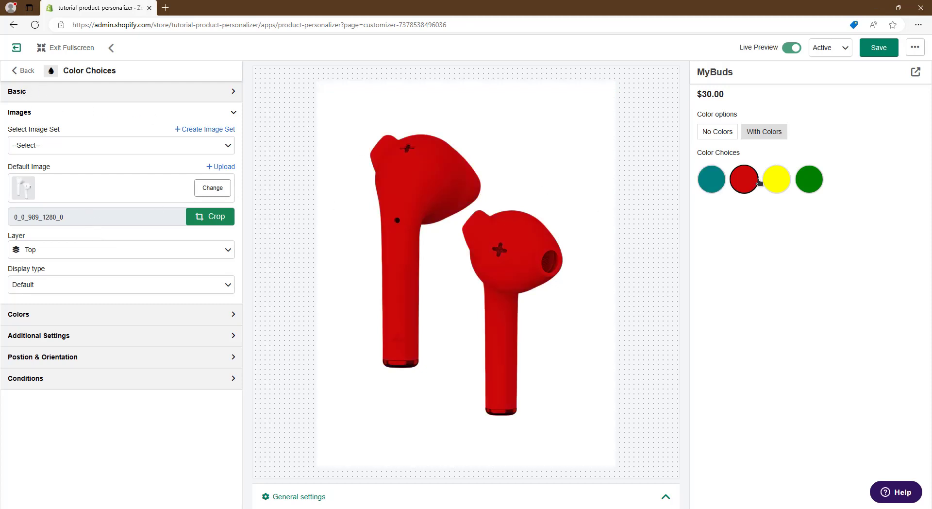
pyautogui.click(784, 184)
pyautogui.click(811, 180)
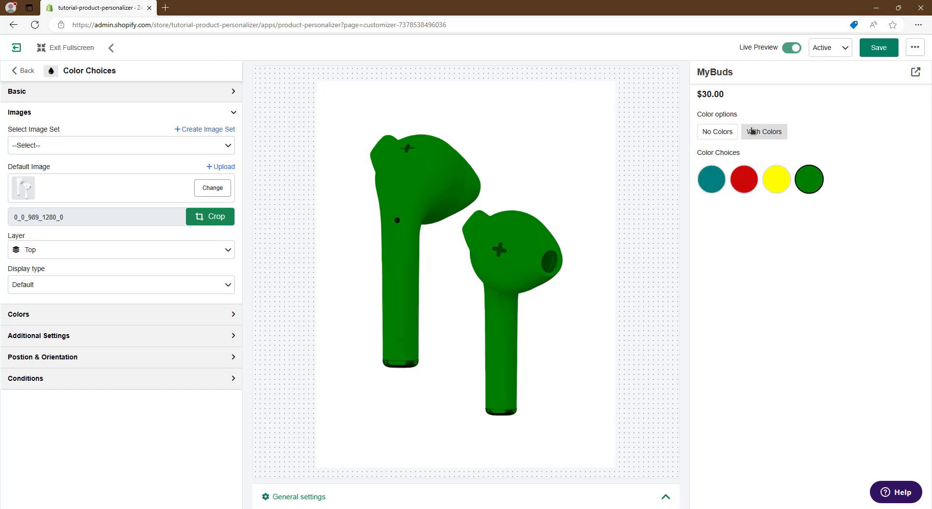
pyautogui.click(716, 137)
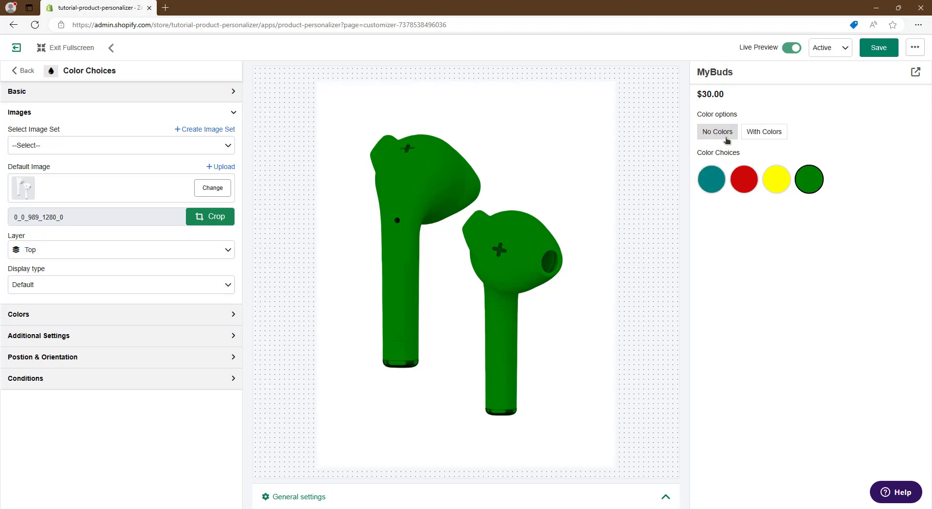
pyautogui.click(764, 130)
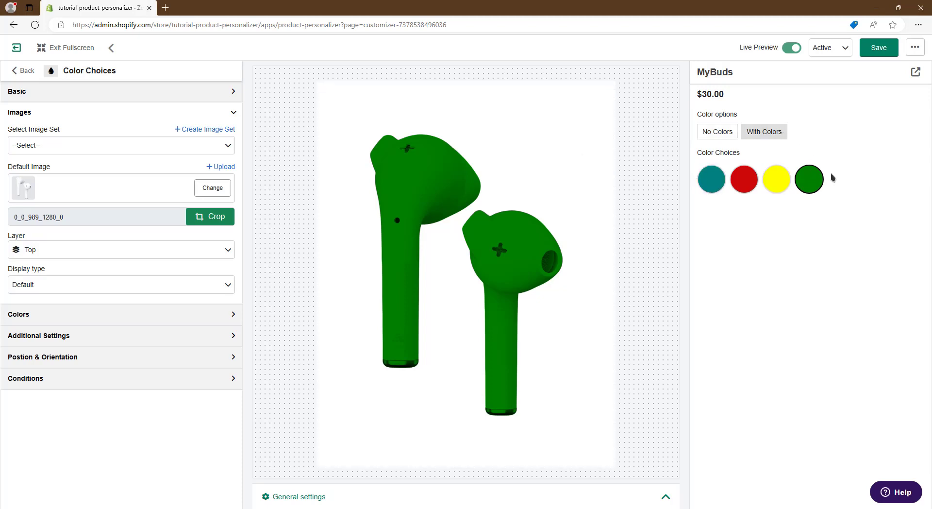
pyautogui.click(721, 138)
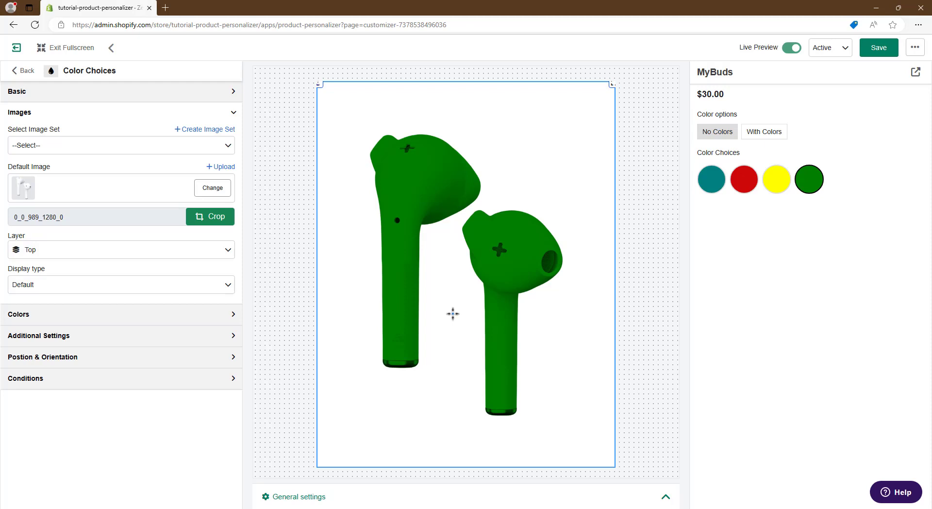
# Add a condition that shows the Color Choices element only when Color options equals With Colors.
pyautogui.click(233, 379)
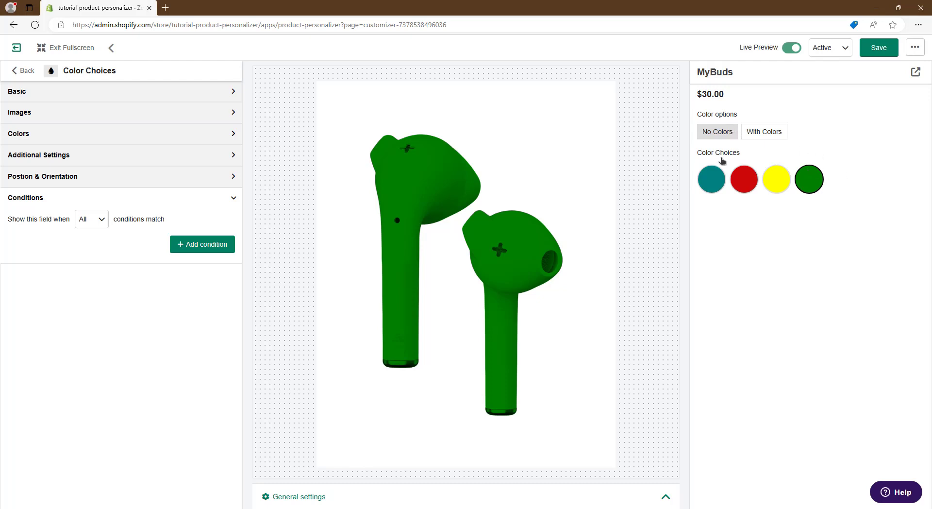
pyautogui.click(779, 134)
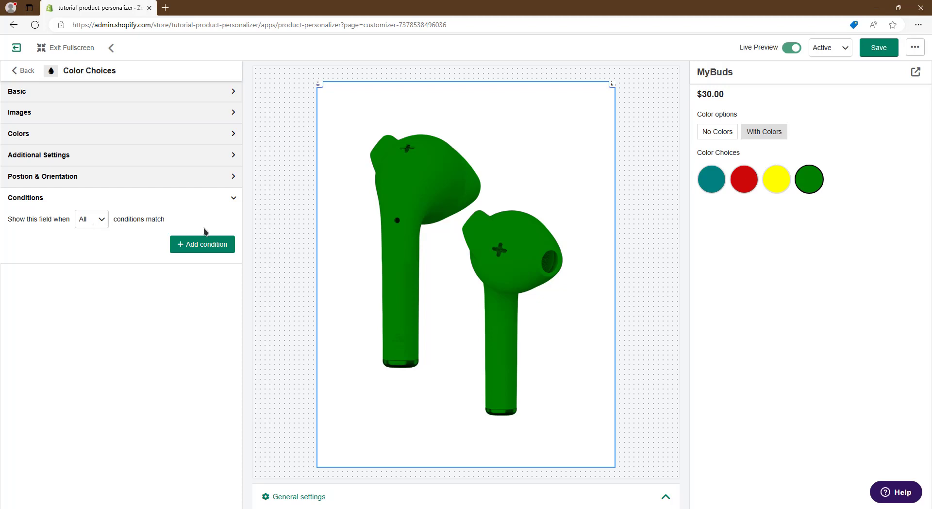
pyautogui.click(199, 247)
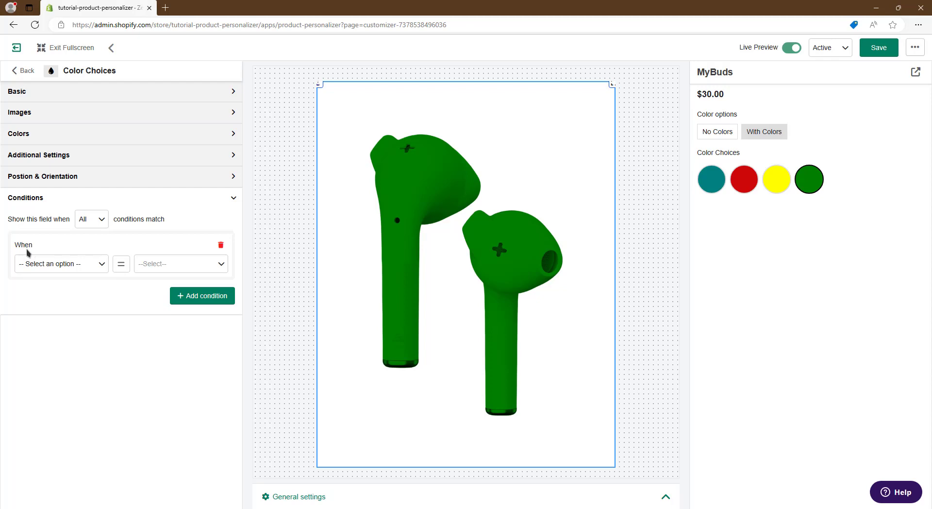
pyautogui.click(42, 267)
pyautogui.click(43, 291)
pyautogui.click(153, 266)
pyautogui.click(166, 341)
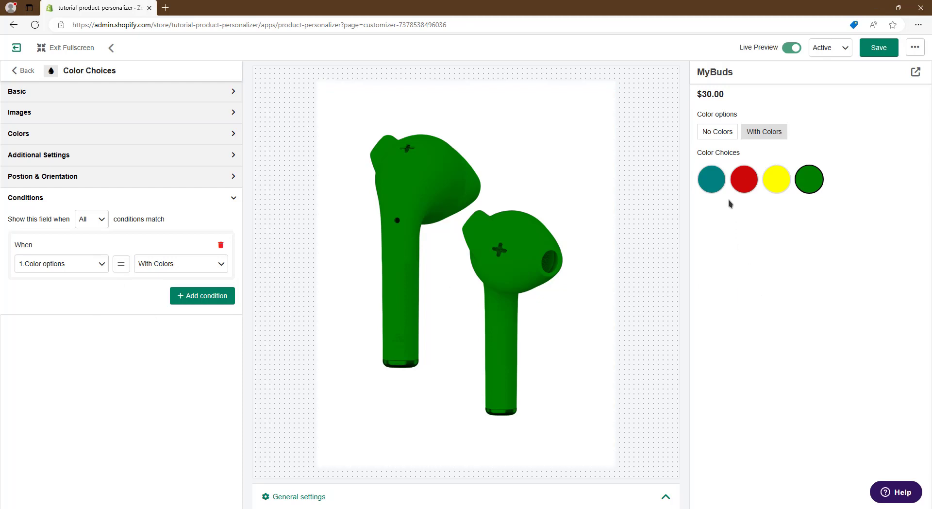
# Test the condition in the preview with No Colors and With Colors, and try the red, teal and green swatches.
pyautogui.click(728, 136)
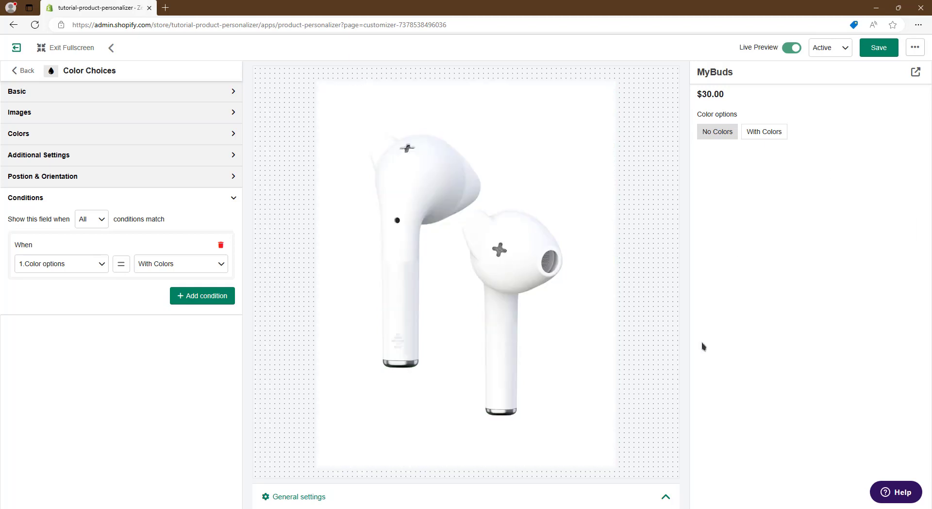
pyautogui.click(763, 138)
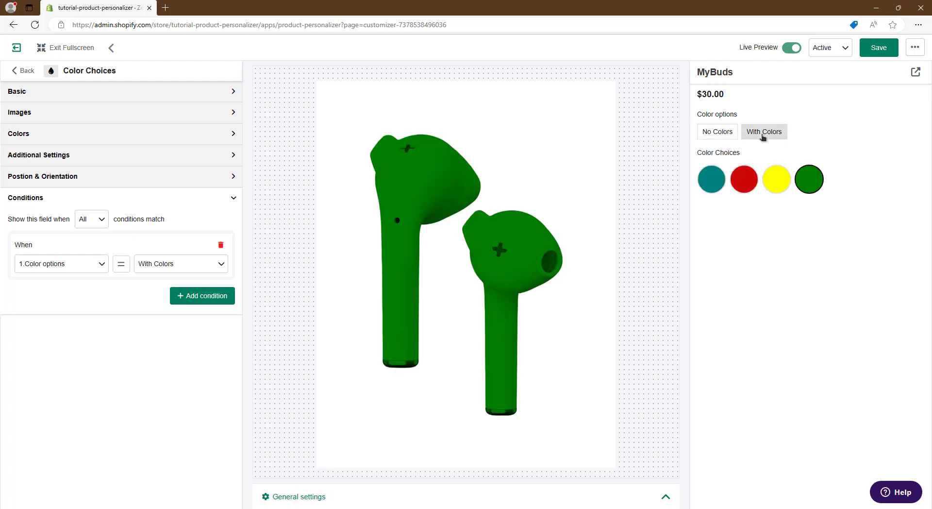
pyautogui.click(743, 179)
pyautogui.click(710, 182)
pyautogui.click(815, 181)
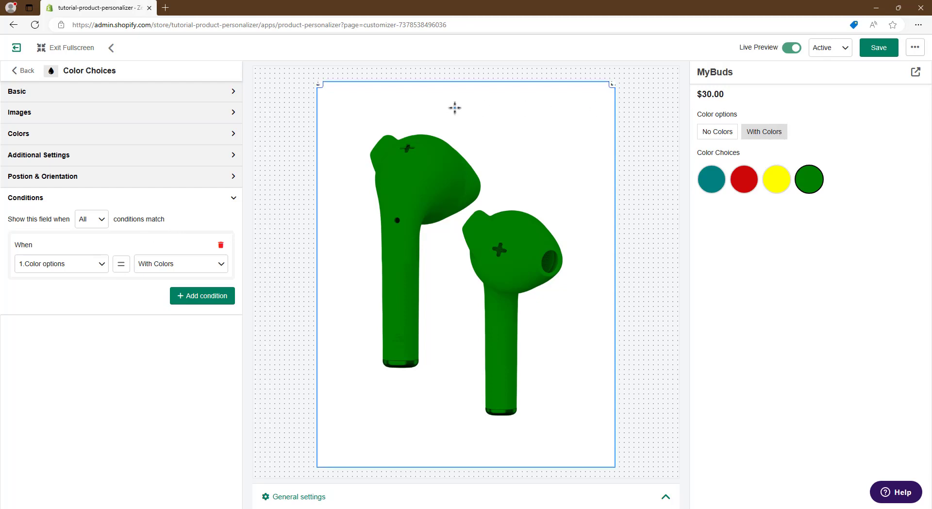
# Create a Text Placeholder element and set its default value to Green.
pyautogui.click(37, 75)
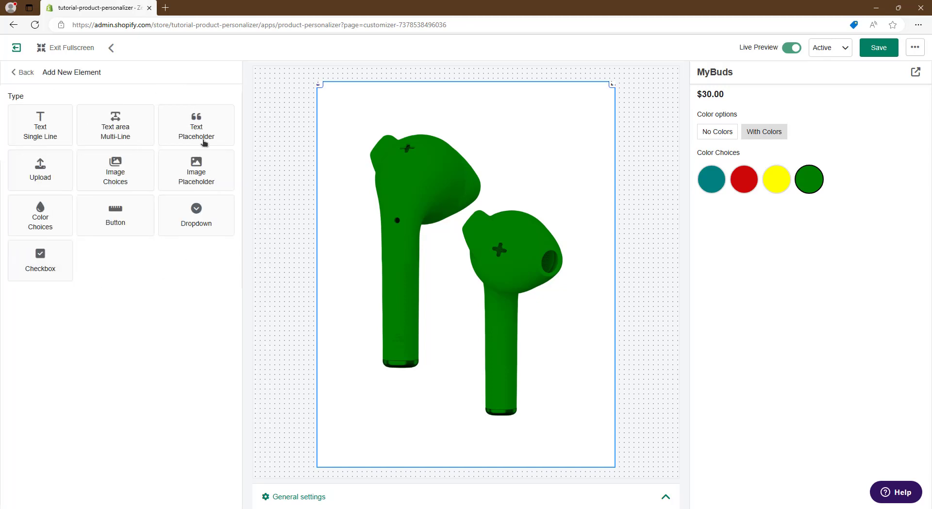
pyautogui.click(201, 142)
pyautogui.click(202, 312)
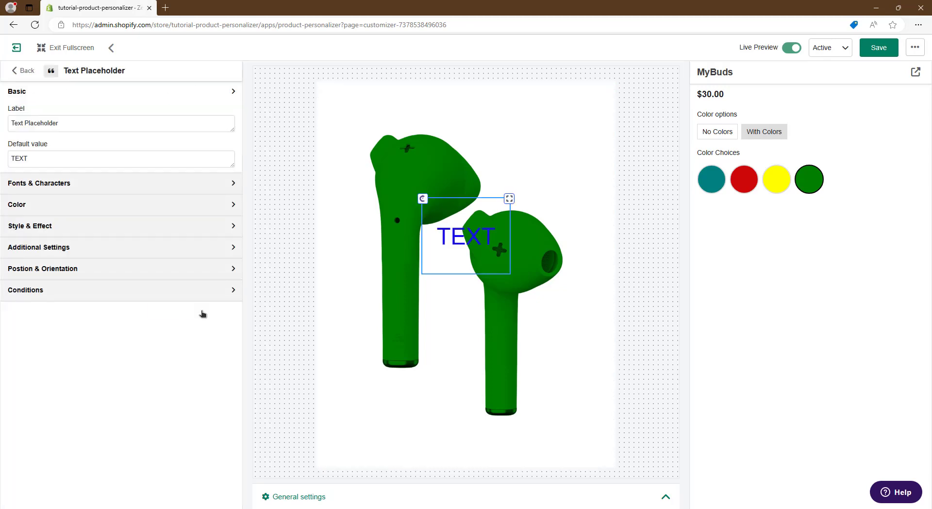
pyautogui.doubleClick(190, 158)
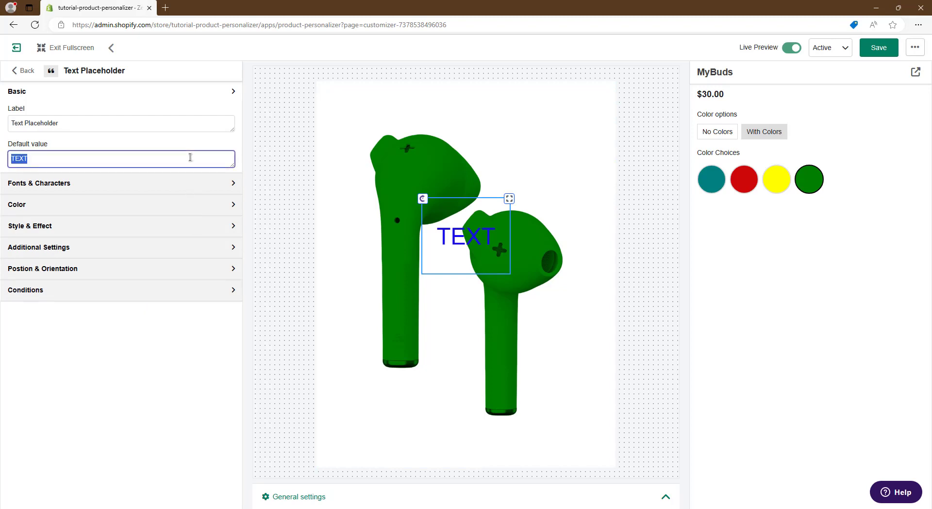
pyautogui.write('Green')
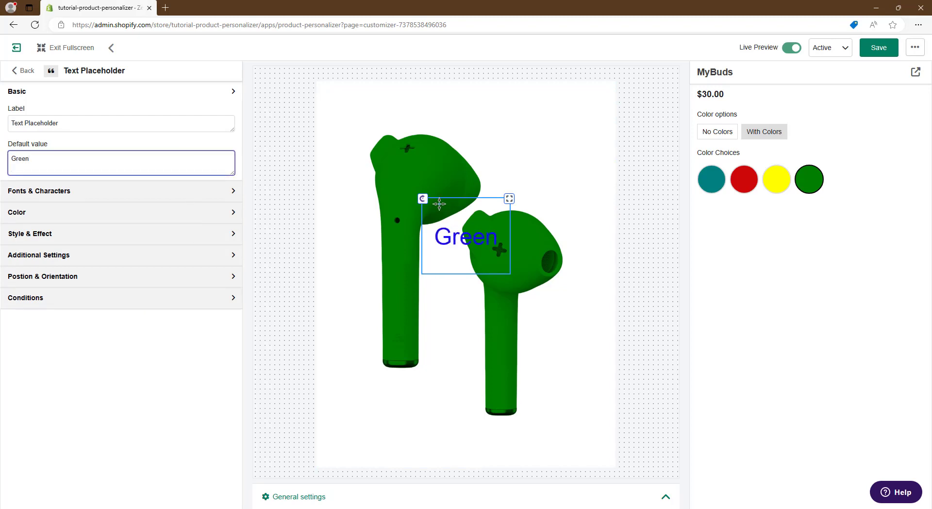
# Rotate the Green text about 91 degrees, place it on the left earbud's stem, and set its font to Script.ttf.
pyautogui.moveTo(422, 198); pyautogui.dragTo(404, 319)
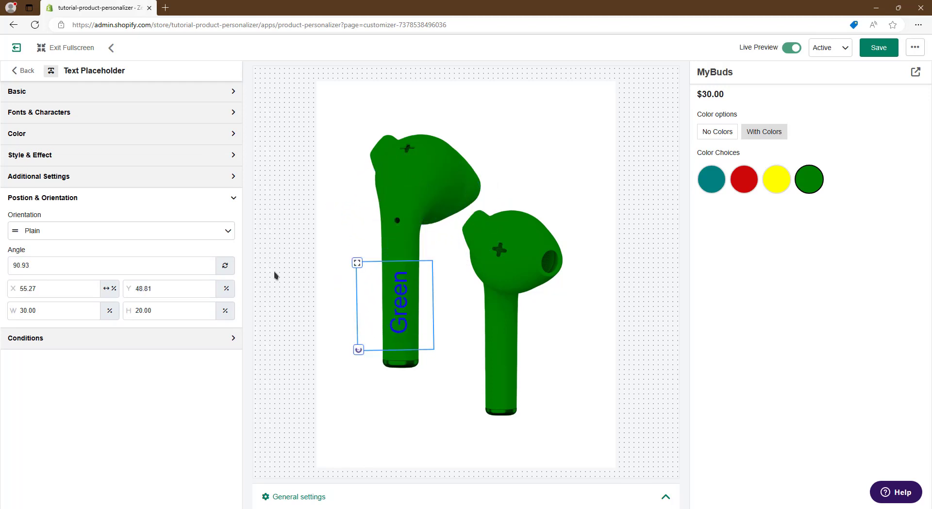
pyautogui.click(63, 115)
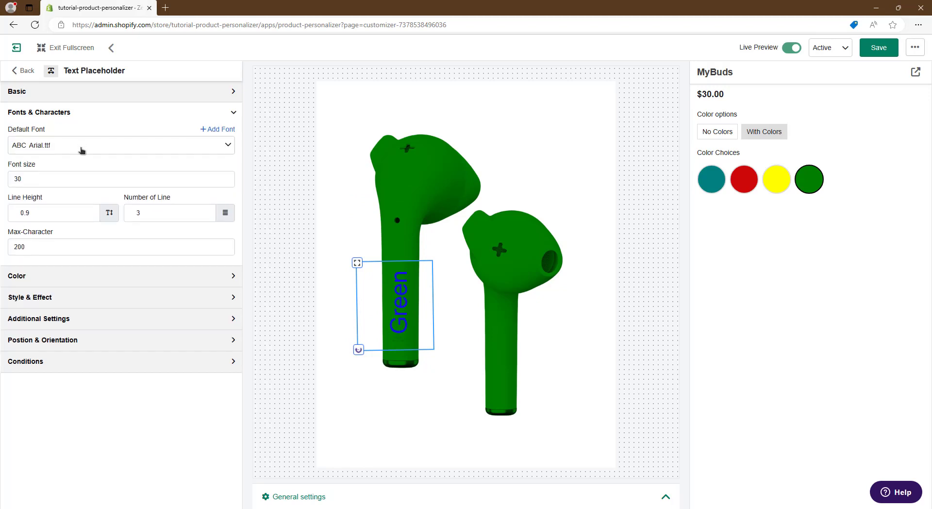
pyautogui.click(81, 147)
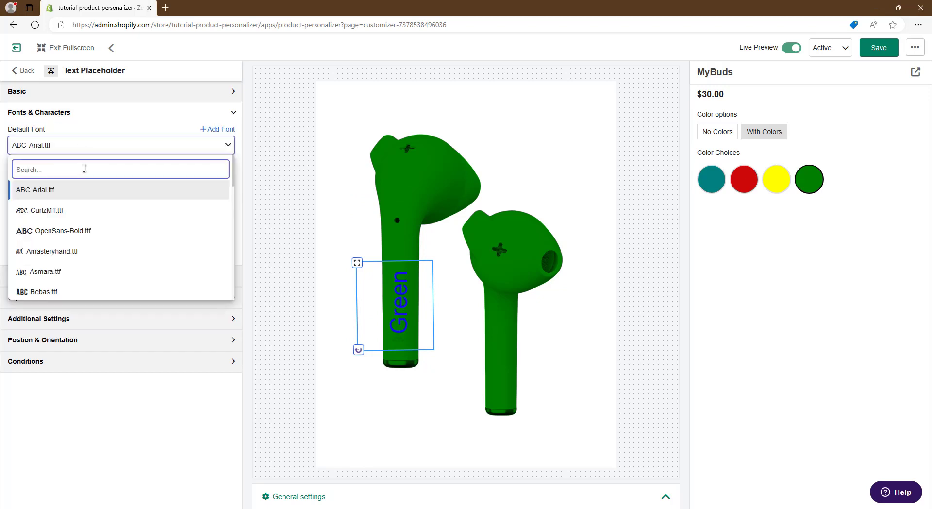
pyautogui.write('scr')
pyautogui.click(83, 189)
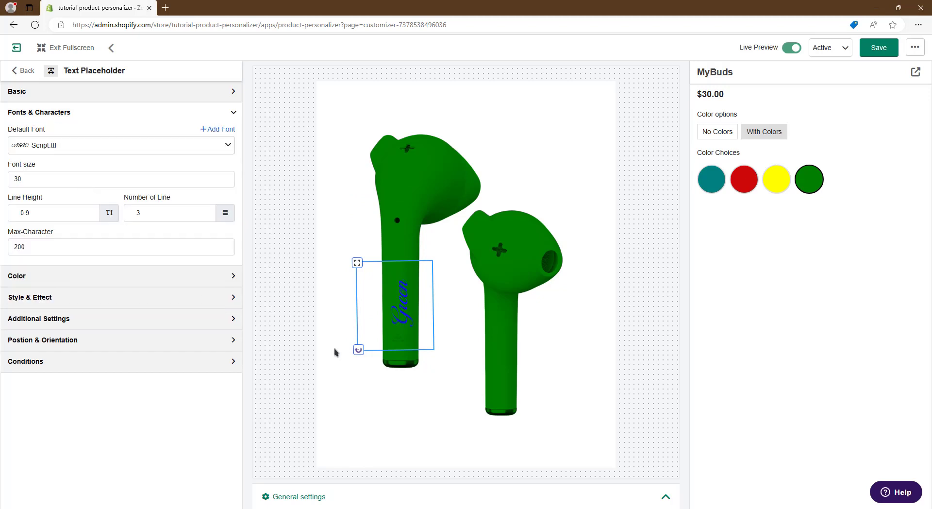
pyautogui.moveTo(393, 311); pyautogui.dragTo(391, 310)
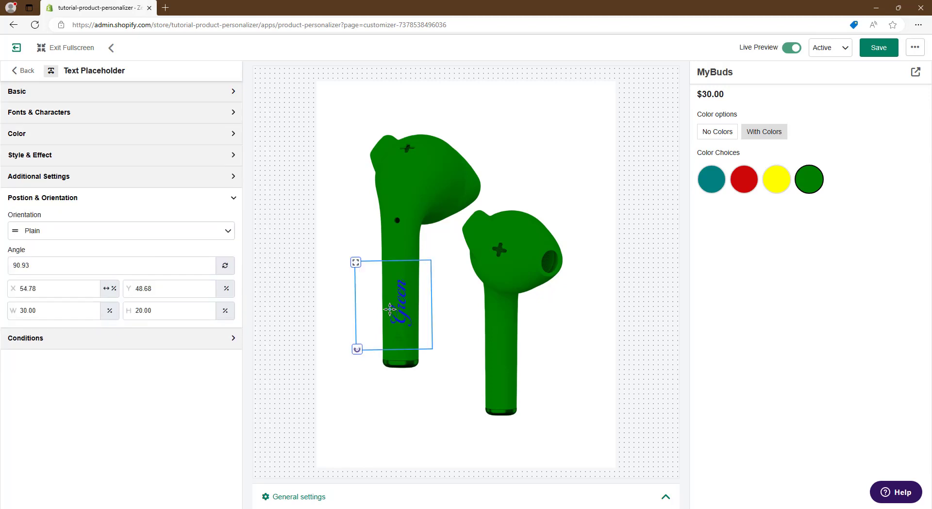
# Change the default color of the Green text from blue to green.
pyautogui.click(49, 112)
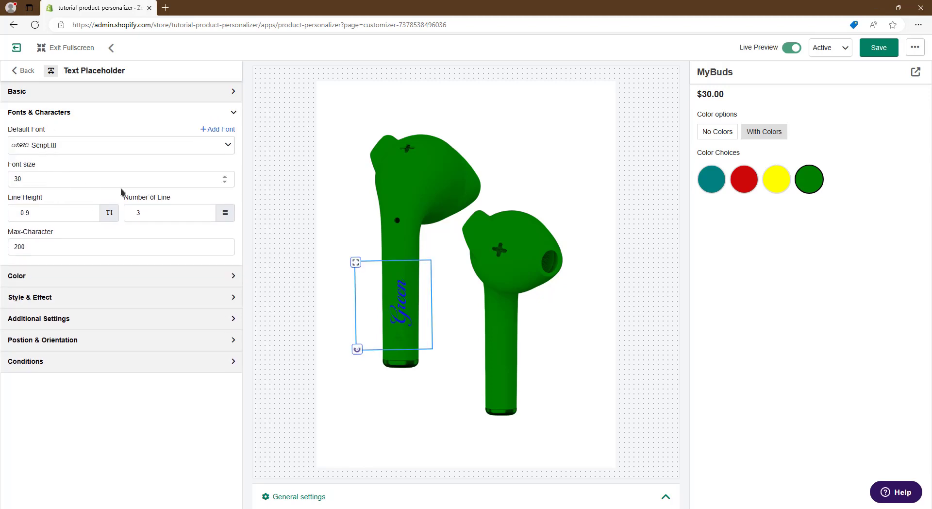
pyautogui.click(31, 276)
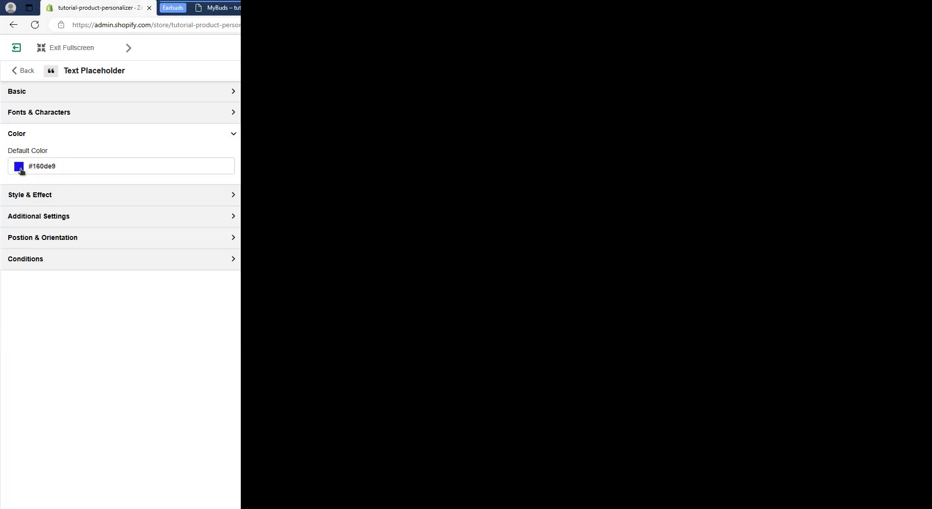
pyautogui.click(19, 167)
pyautogui.moveTo(78, 251); pyautogui.dragTo(102, 252)
pyautogui.moveTo(120, 183); pyautogui.dragTo(116, 189)
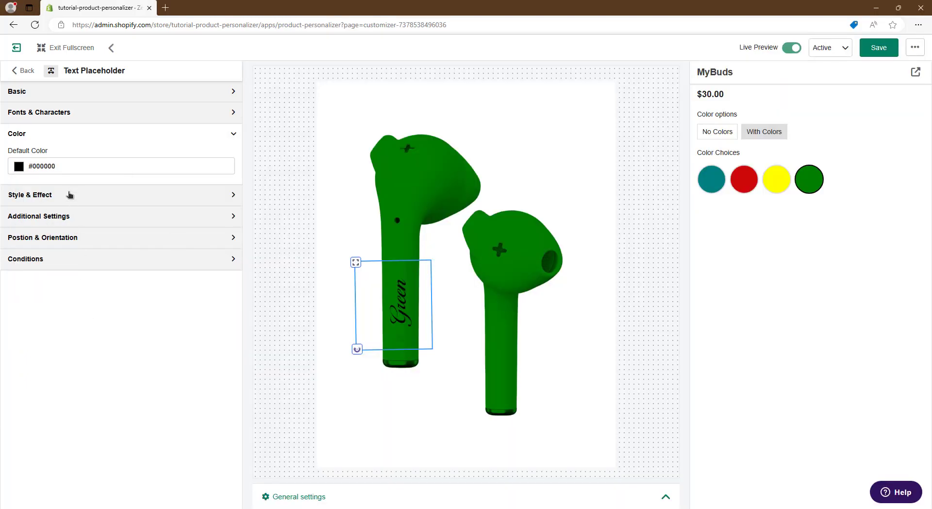
# Enable the custom effect for the text and give its Stroke effect the gray color #949494.
pyautogui.click(69, 195)
pyautogui.click(224, 174)
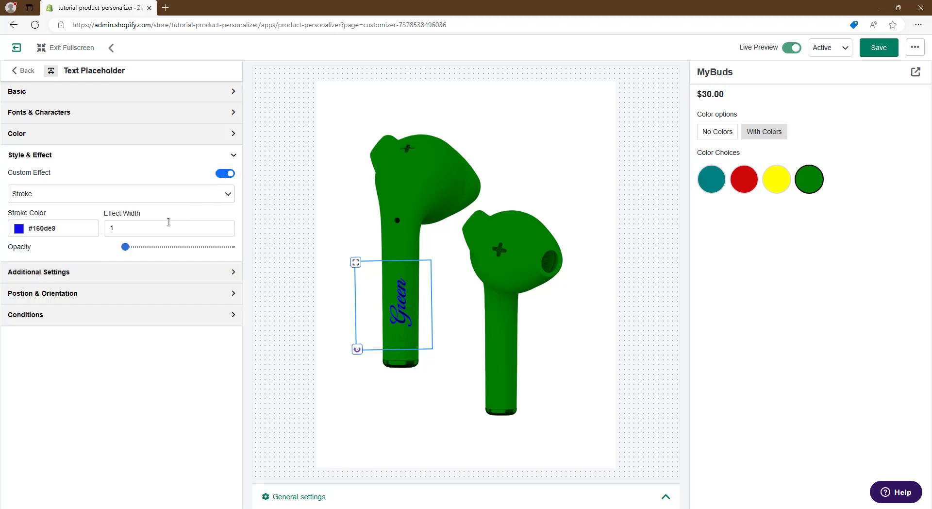
pyautogui.click(16, 231)
pyautogui.click(15, 262)
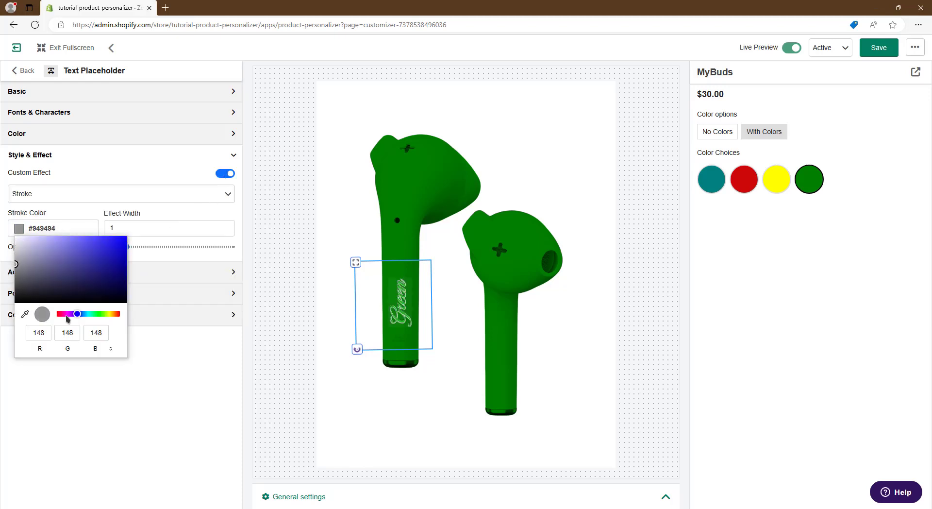
pyautogui.click(141, 409)
# Try the Neon Glow type 1 and type 2 effects on the text, and settle on Emboss.
pyautogui.click(102, 196)
pyautogui.click(96, 219)
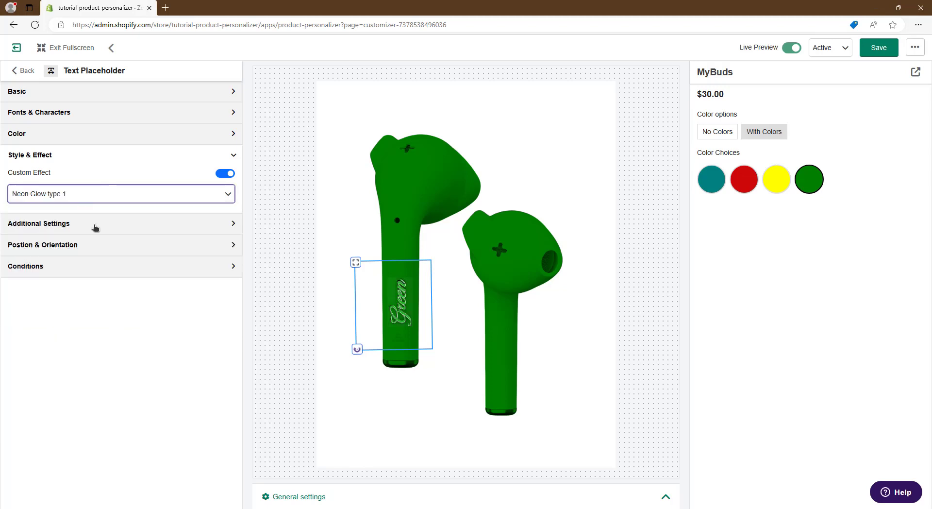
pyautogui.click(96, 196)
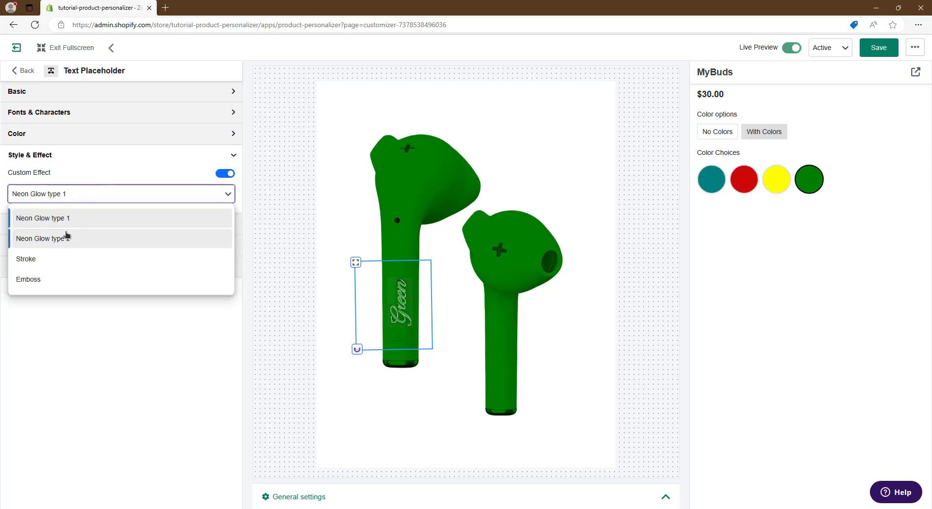
pyautogui.click(65, 237)
pyautogui.click(64, 194)
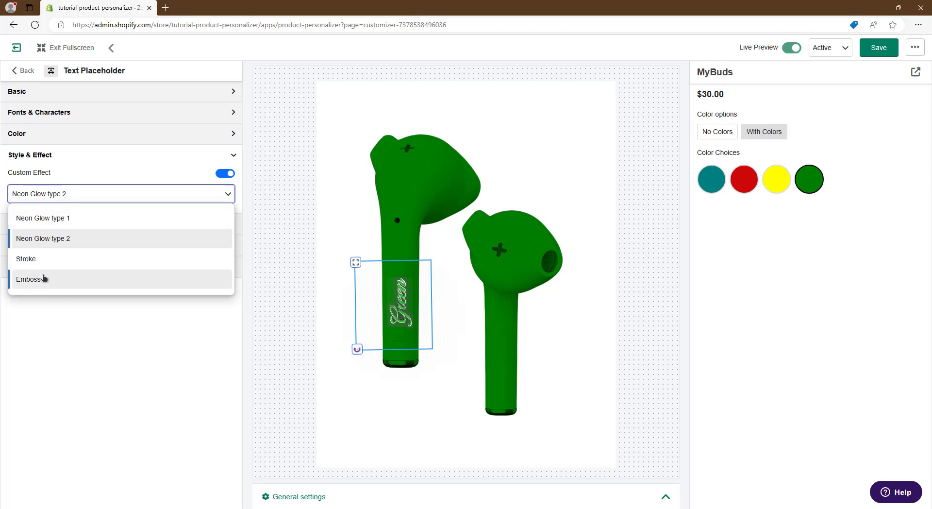
pyautogui.click(44, 275)
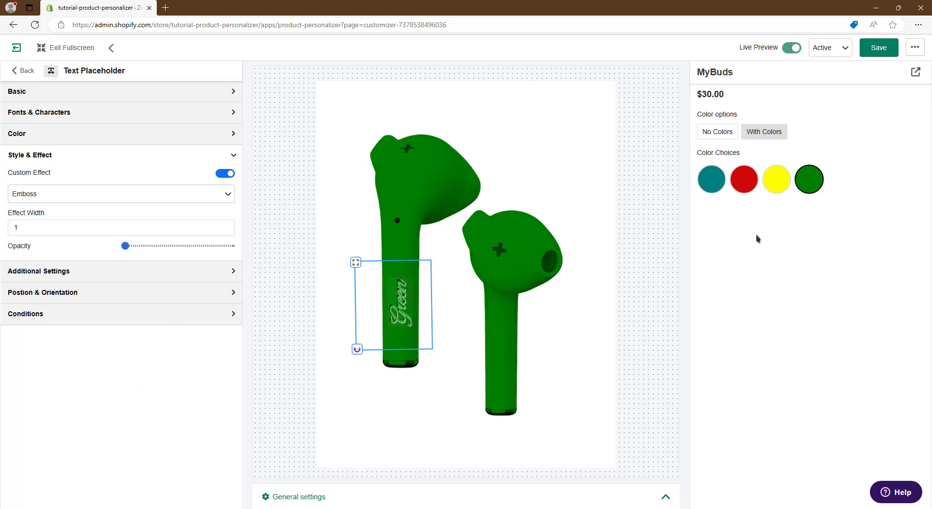
# Preview the embossed text with the green, yellow and red swatches, and with No Colors and With Colors.
pyautogui.click(810, 175)
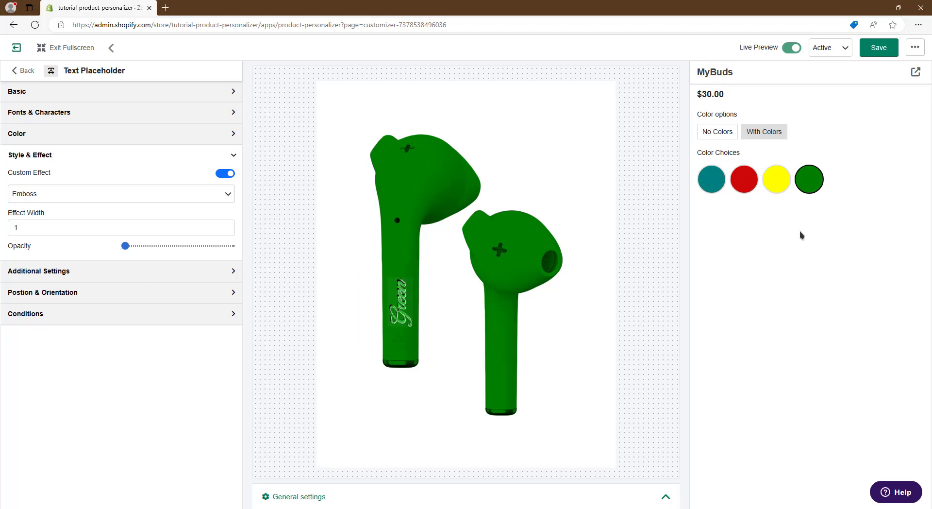
pyautogui.click(780, 185)
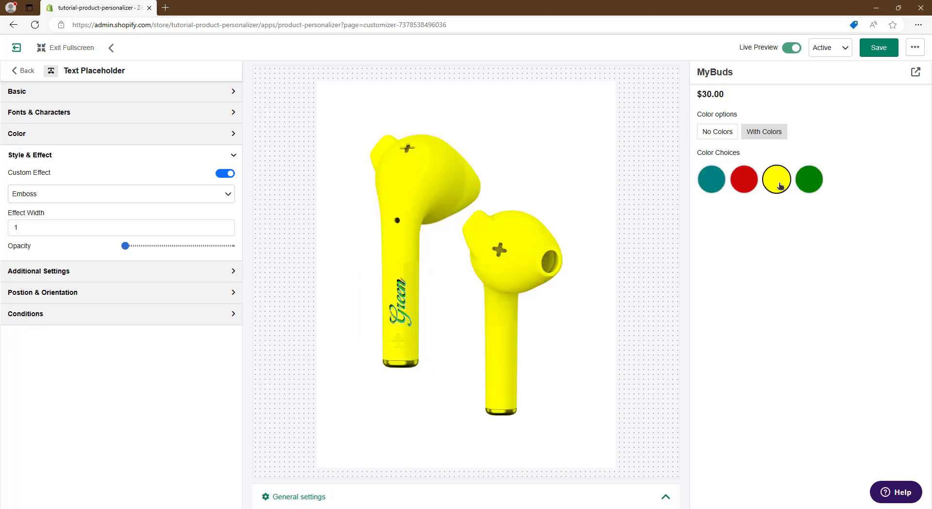
pyautogui.click(736, 181)
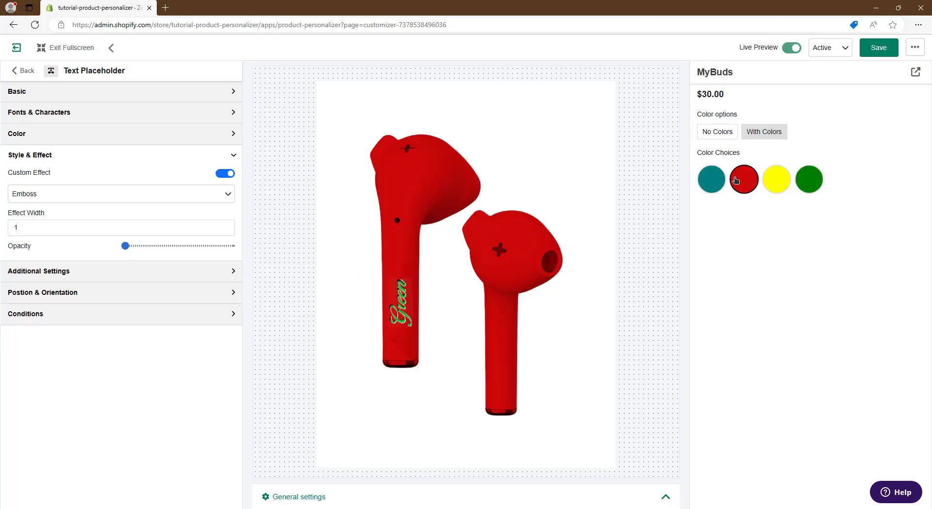
pyautogui.click(723, 133)
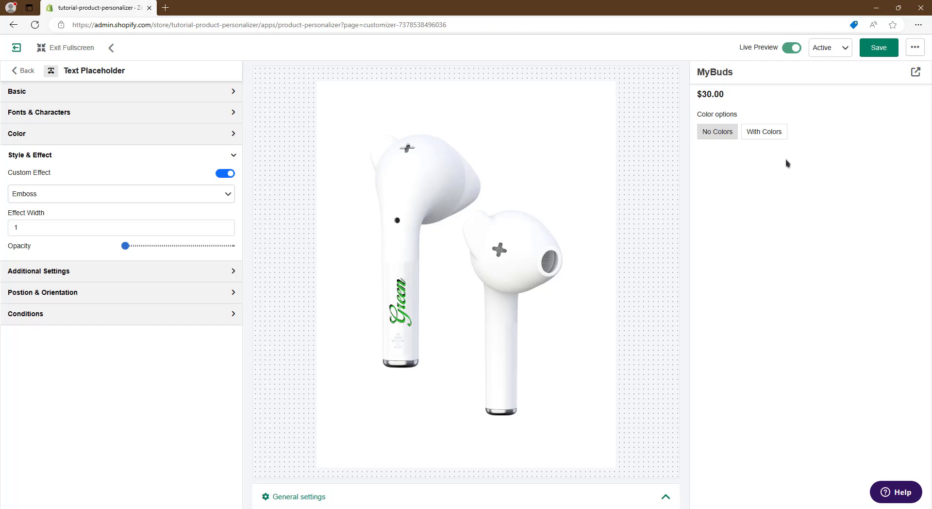
pyautogui.click(763, 132)
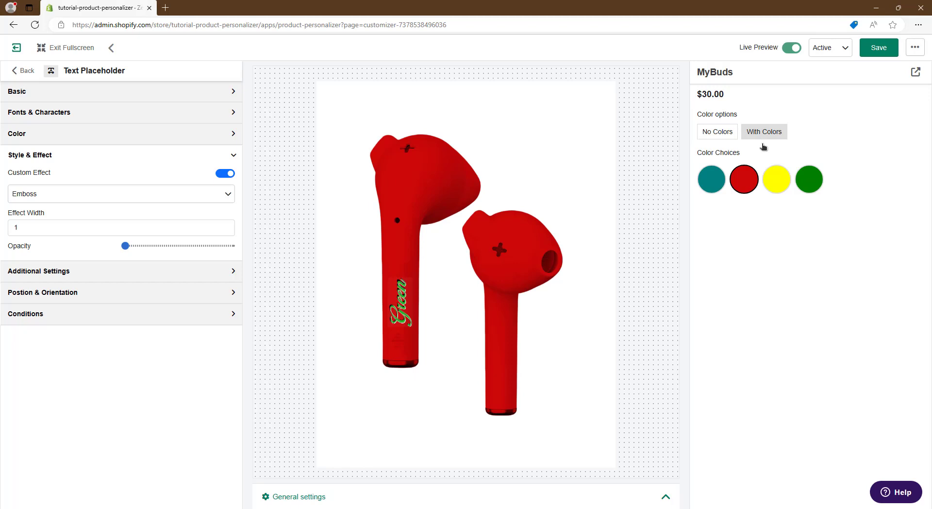
# Add a condition to the Text Placeholder that requires Color options to equal With Colors.
pyautogui.click(218, 315)
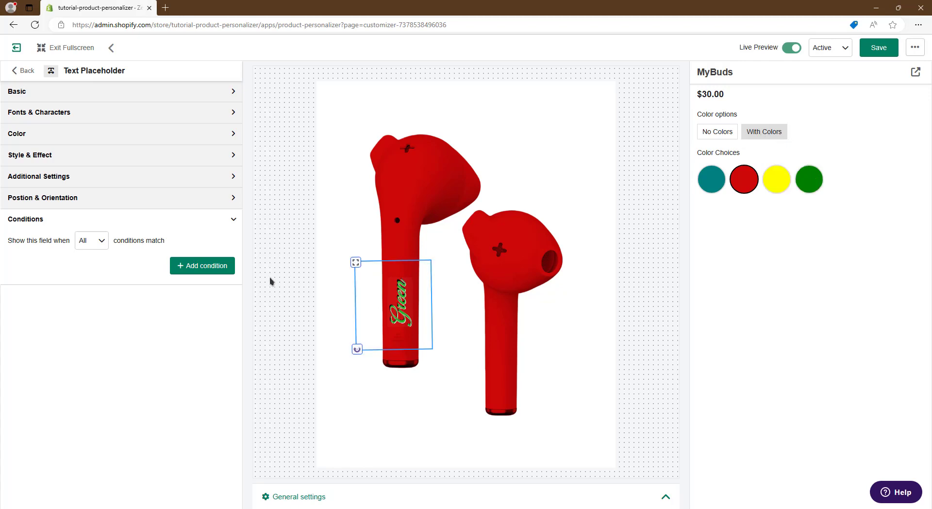
pyautogui.click(206, 265)
pyautogui.click(68, 288)
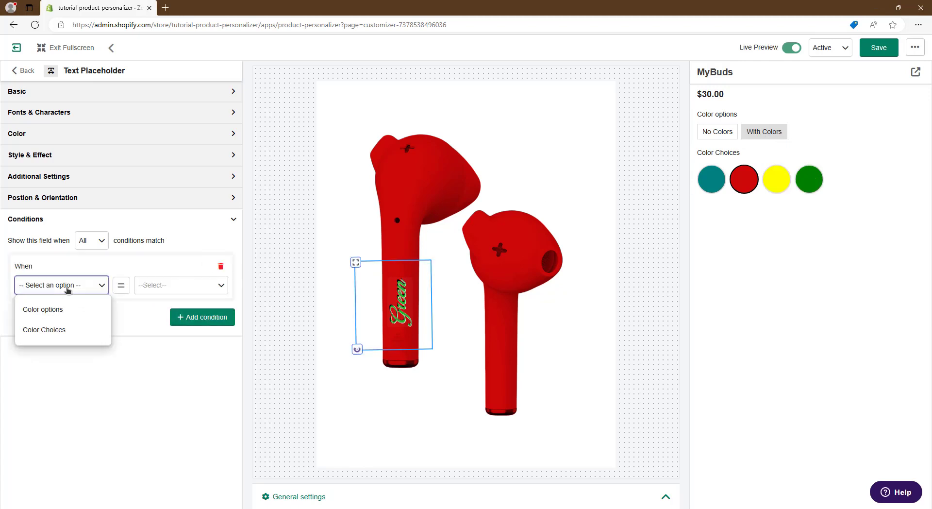
pyautogui.click(58, 315)
pyautogui.click(165, 289)
pyautogui.click(171, 364)
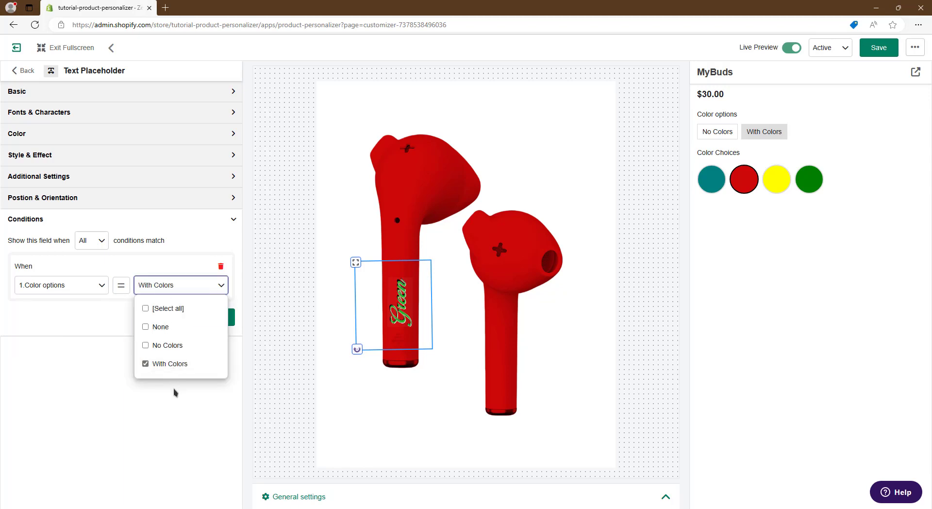
pyautogui.click(174, 392)
# Add a second condition to the Text Placeholder that requires Color Choices to equal Green.
pyautogui.click(202, 317)
pyautogui.click(85, 335)
pyautogui.click(77, 384)
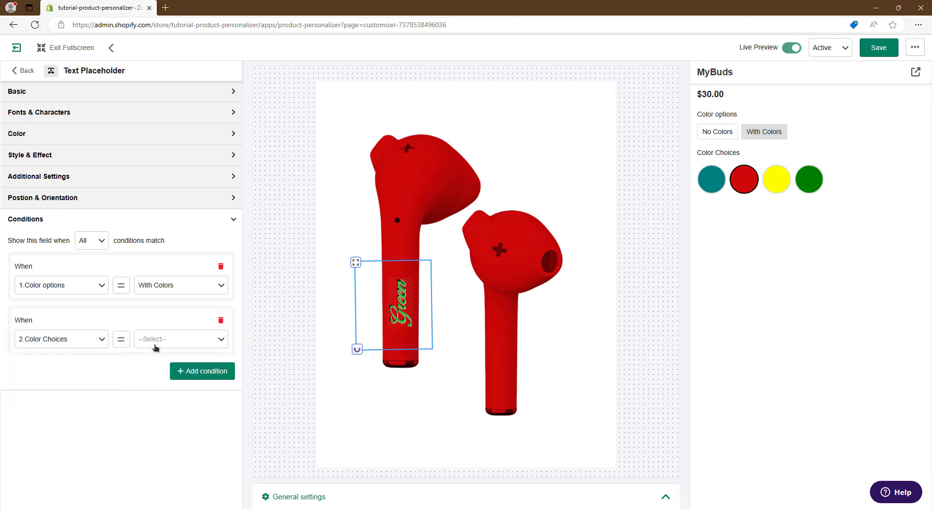
pyautogui.click(155, 342)
pyautogui.click(153, 452)
pyautogui.click(88, 424)
pyautogui.click(316, 365)
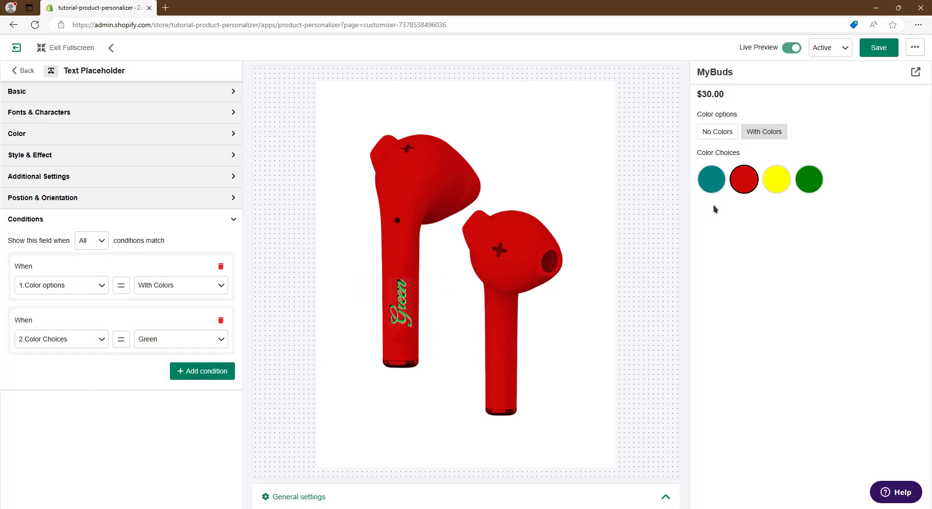
# Test the text conditions in the preview with each color swatch, and with No Colors and With Colors.
pyautogui.click(777, 181)
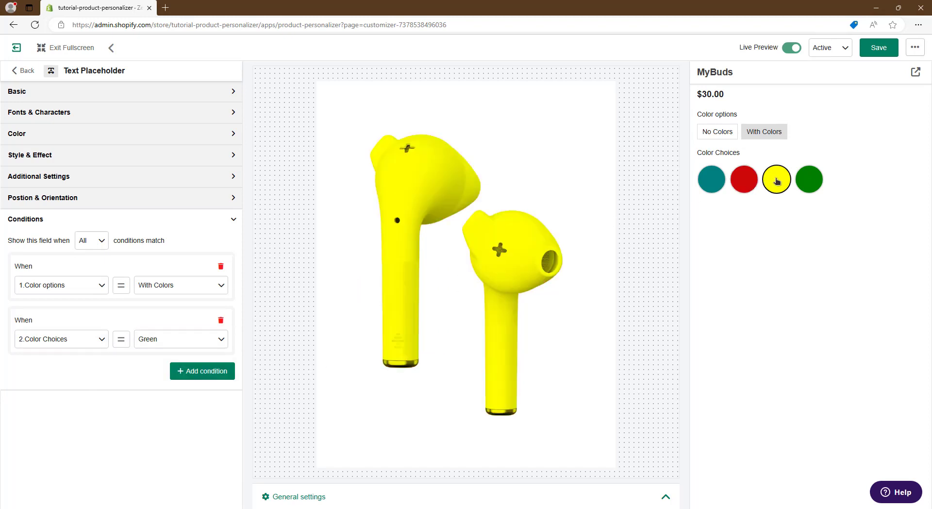
pyautogui.click(809, 180)
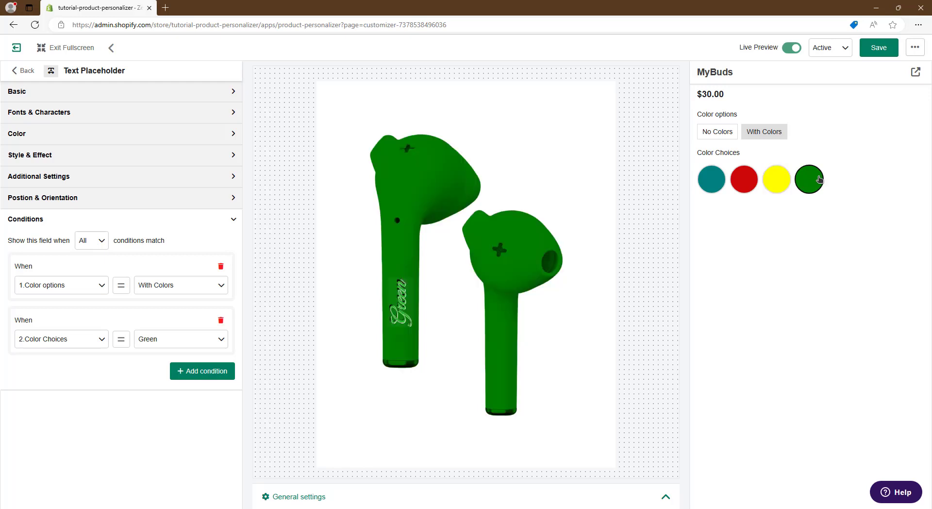
pyautogui.click(743, 181)
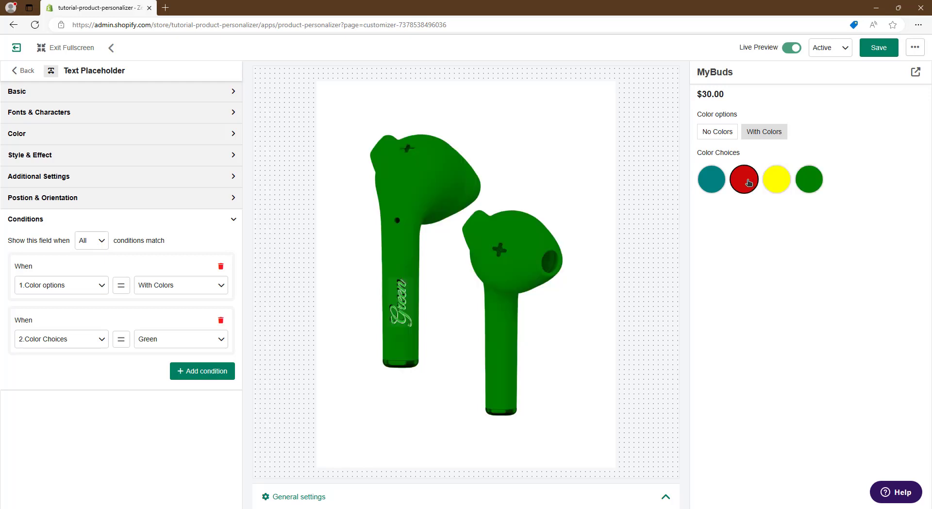
pyautogui.click(719, 182)
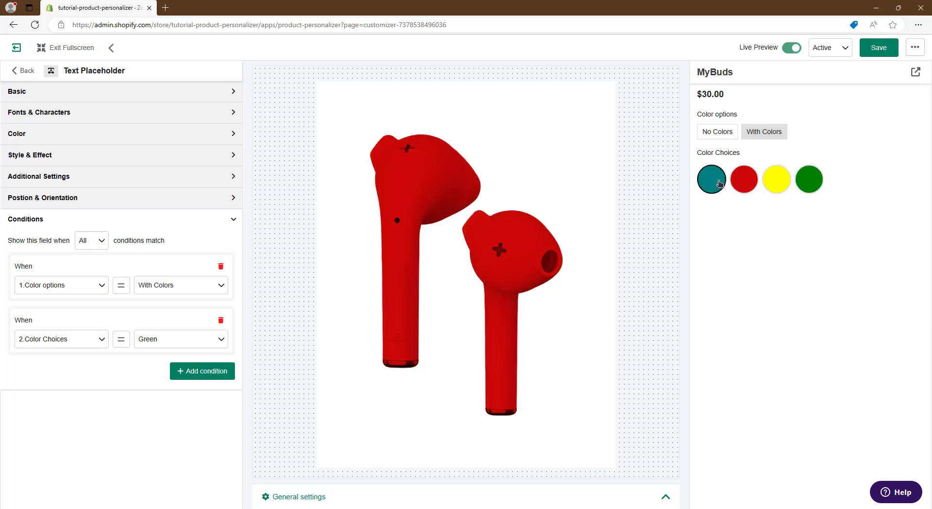
pyautogui.click(715, 135)
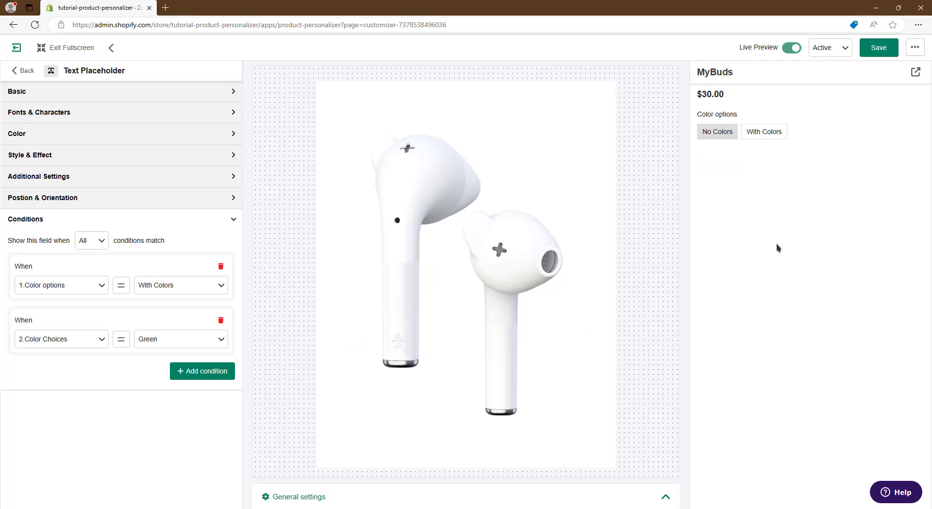
pyautogui.click(763, 132)
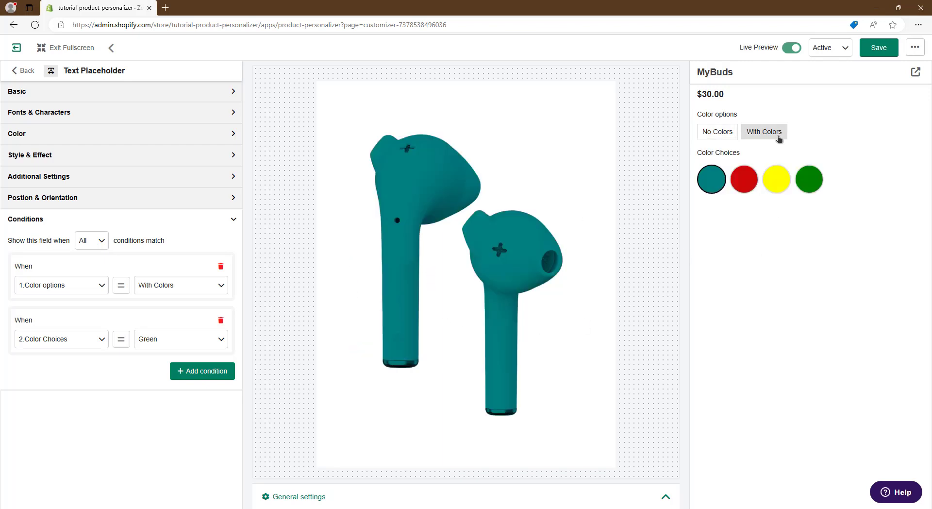
pyautogui.click(818, 179)
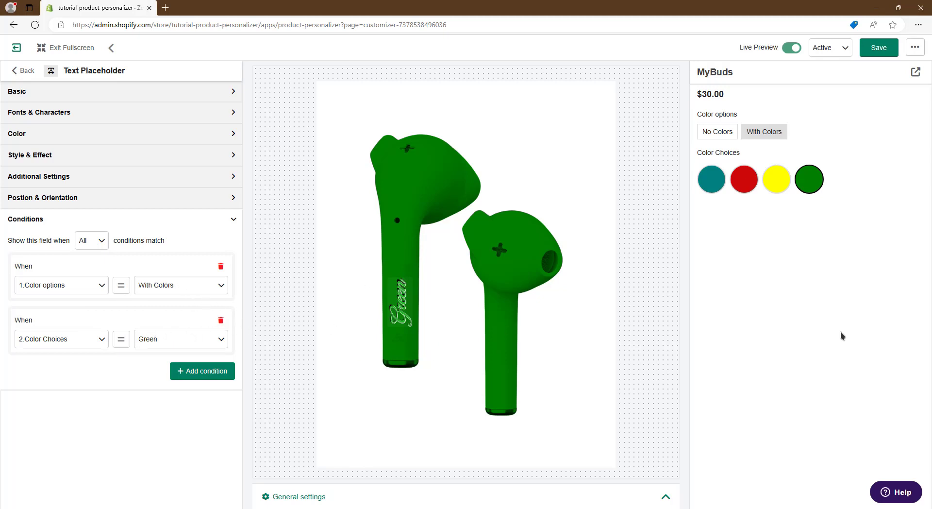
# Set the Text Placeholder to show when Any condition matches, and preview it with No Colors.
pyautogui.click(103, 245)
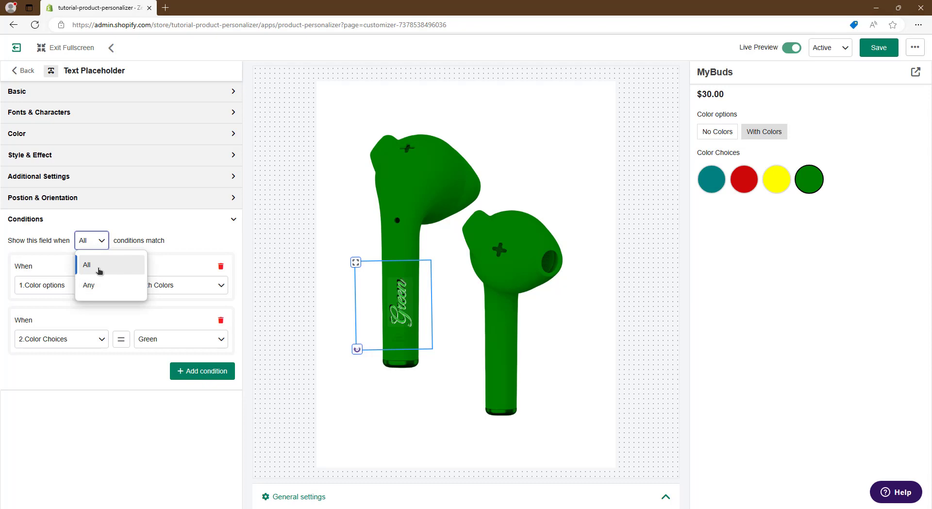
pyautogui.click(143, 242)
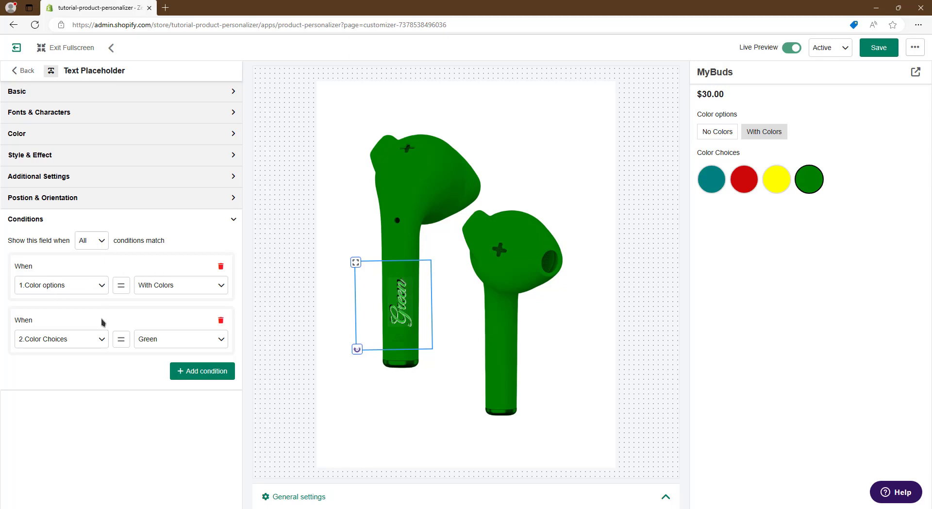
pyautogui.click(98, 245)
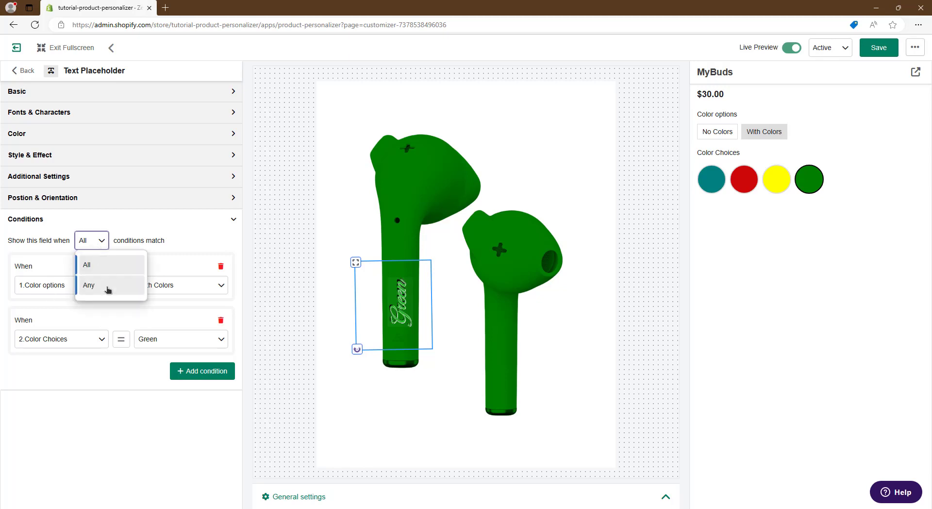
pyautogui.click(108, 285)
pyautogui.click(101, 265)
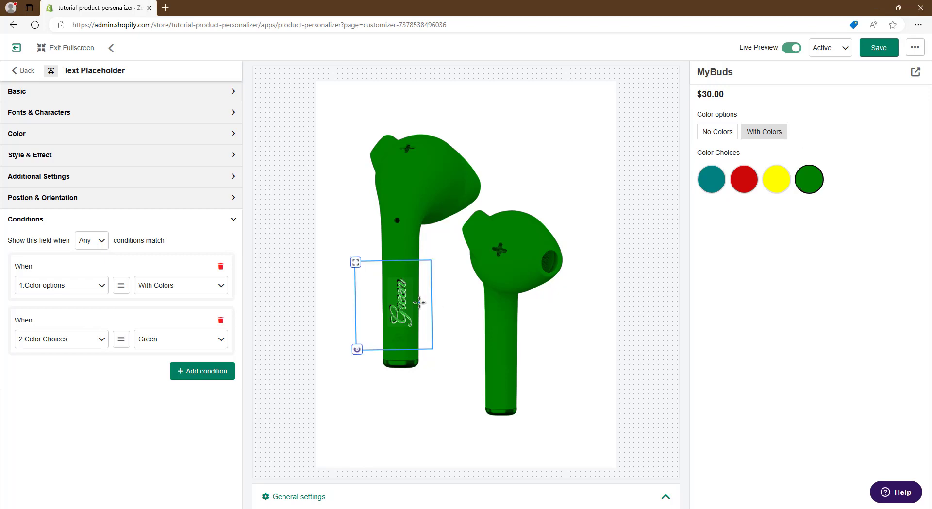
pyautogui.click(721, 135)
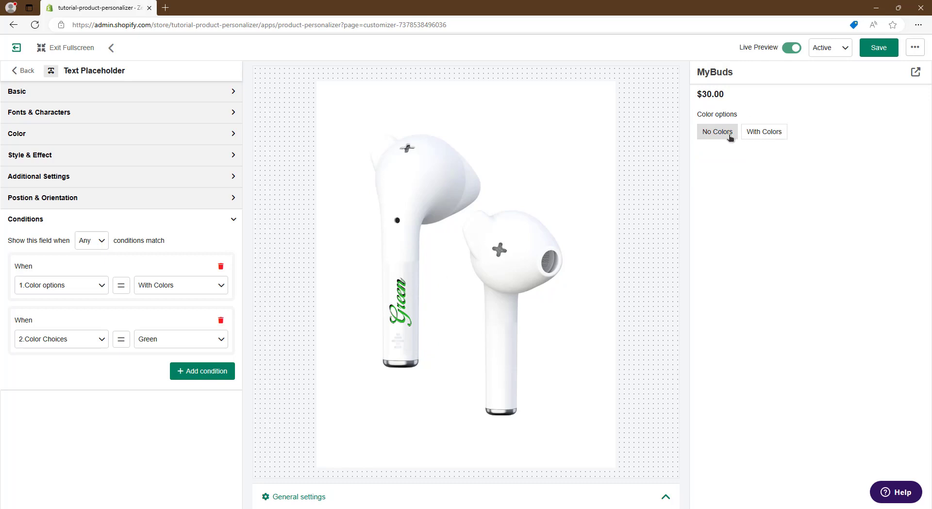
# Preview the Any matching with With Colors in Green and Yellow, and with No Colors.
pyautogui.click(776, 140)
pyautogui.click(810, 177)
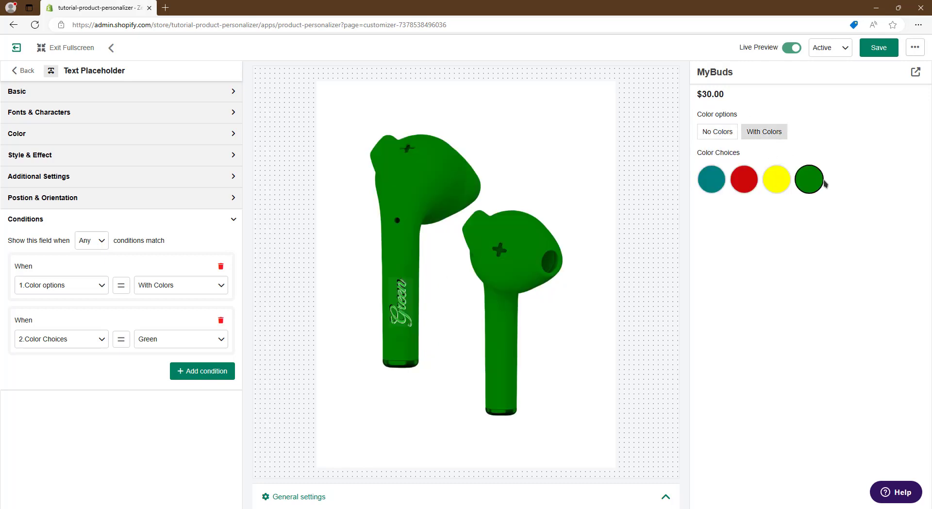
pyautogui.click(780, 179)
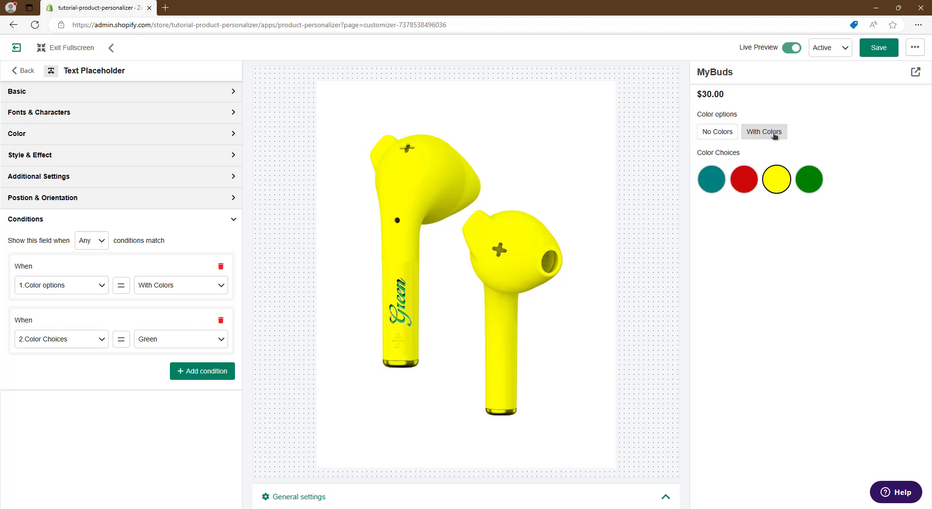
pyautogui.click(719, 134)
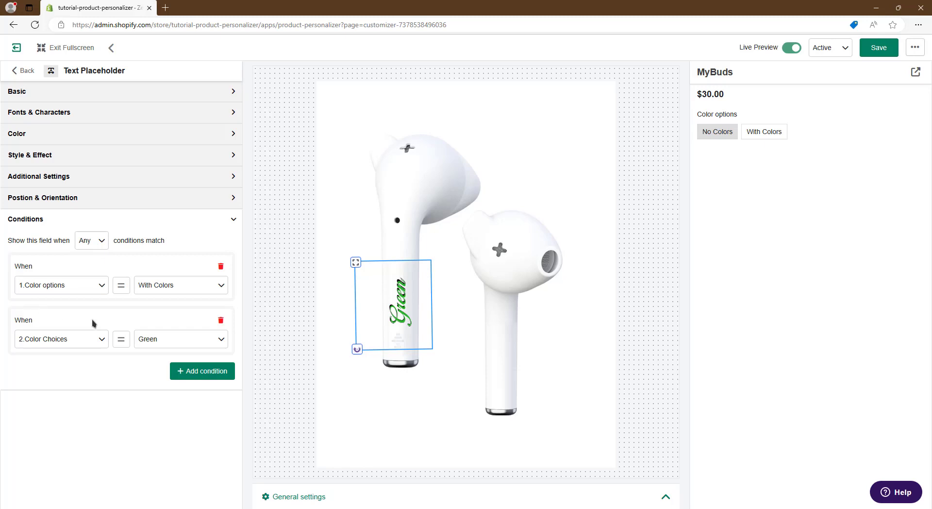
# Set the Text Placeholder to show when All conditions match, and preview it with With Colors and the Green swatch.
pyautogui.click(89, 241)
pyautogui.click(92, 262)
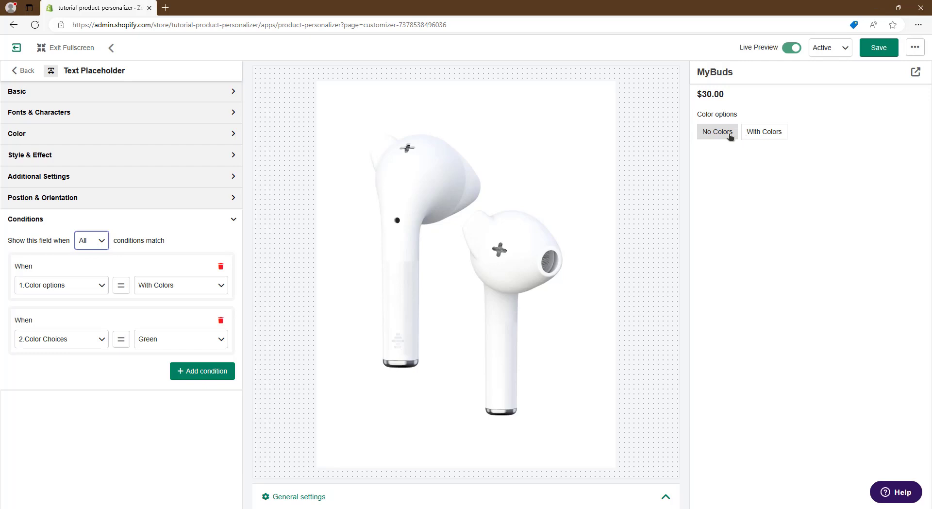
pyautogui.click(759, 135)
pyautogui.click(819, 180)
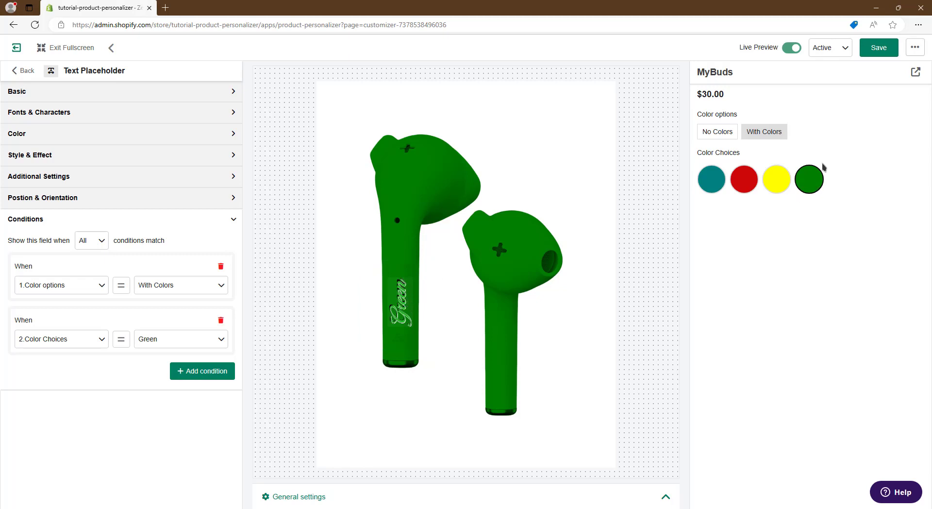
# Switch the Text Placeholder's condition matching to Any and back to All.
pyautogui.click(106, 243)
pyautogui.click(102, 283)
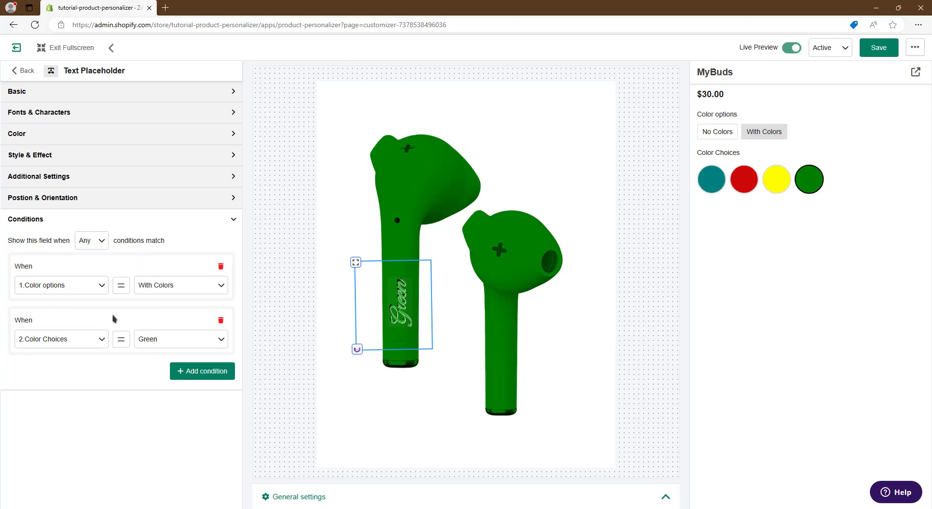
pyautogui.click(104, 245)
pyautogui.click(104, 262)
pyautogui.click(127, 291)
# Return to the Main View element list and duplicate the Text Placeholder element.
pyautogui.click(25, 71)
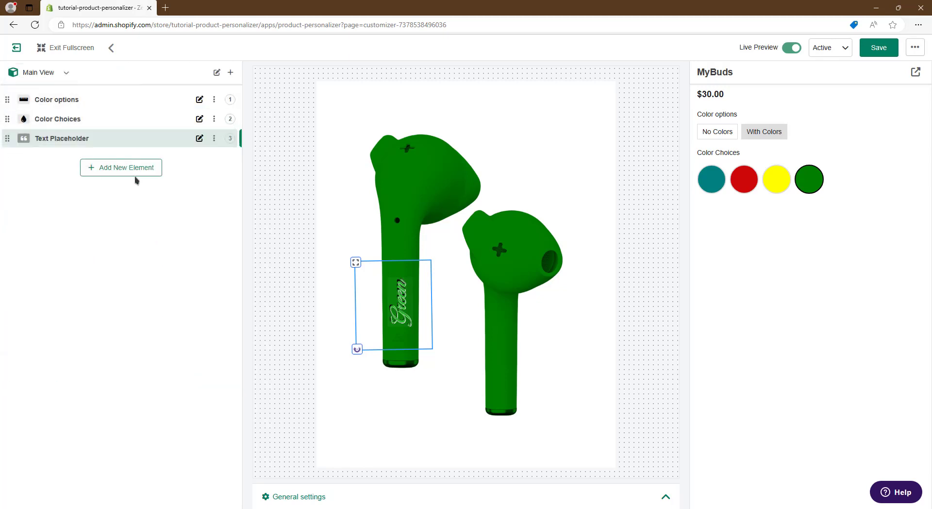
pyautogui.click(214, 139)
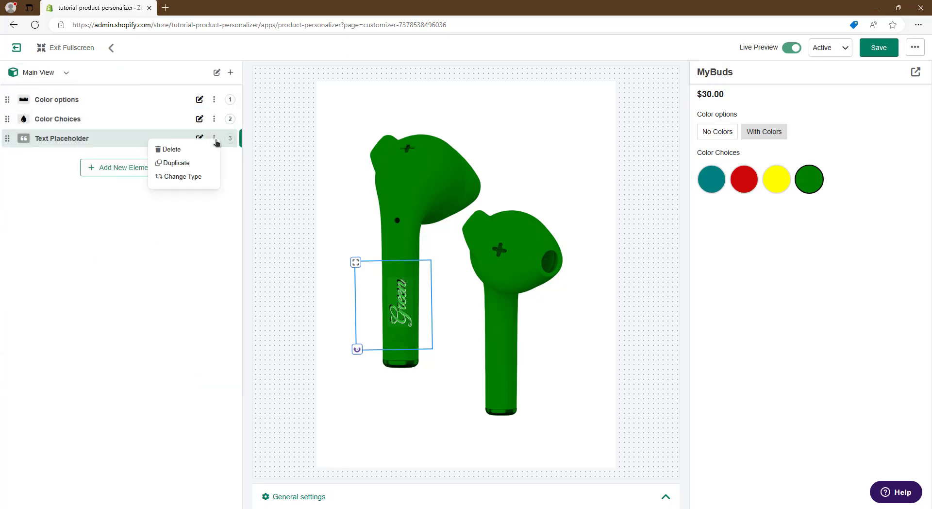
pyautogui.click(176, 166)
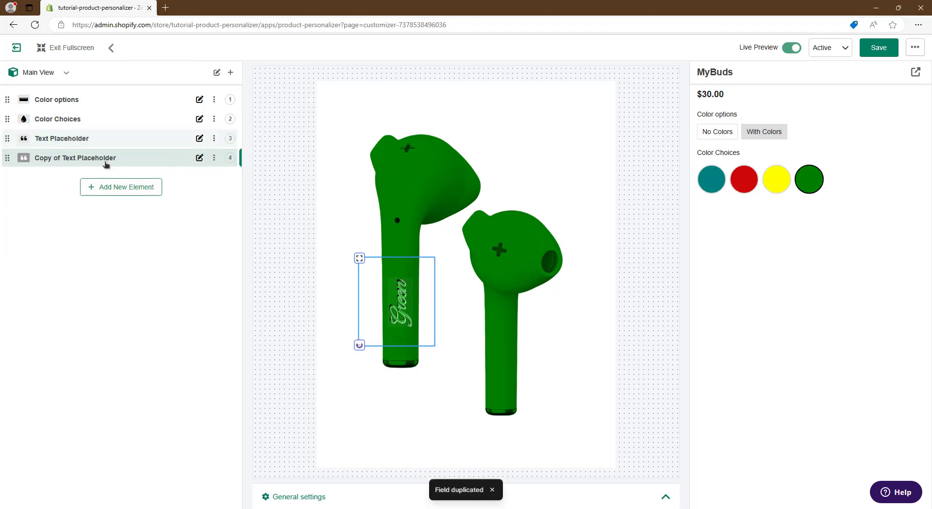
# Label the duplicated element Yellow Text Placeholder and set its default value to Yellow.
pyautogui.click(107, 158)
pyautogui.moveTo(34, 125); pyautogui.dragTo(1, 127)
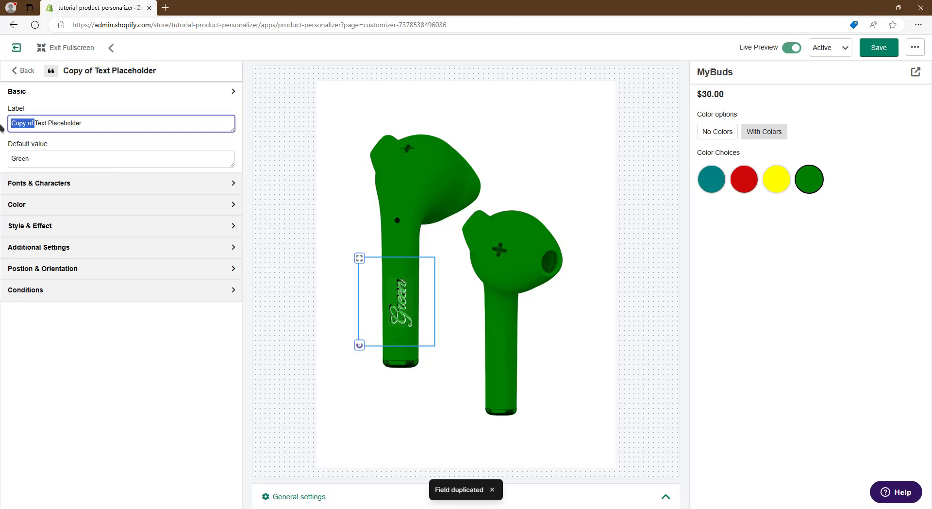
pyautogui.write('Yellow')
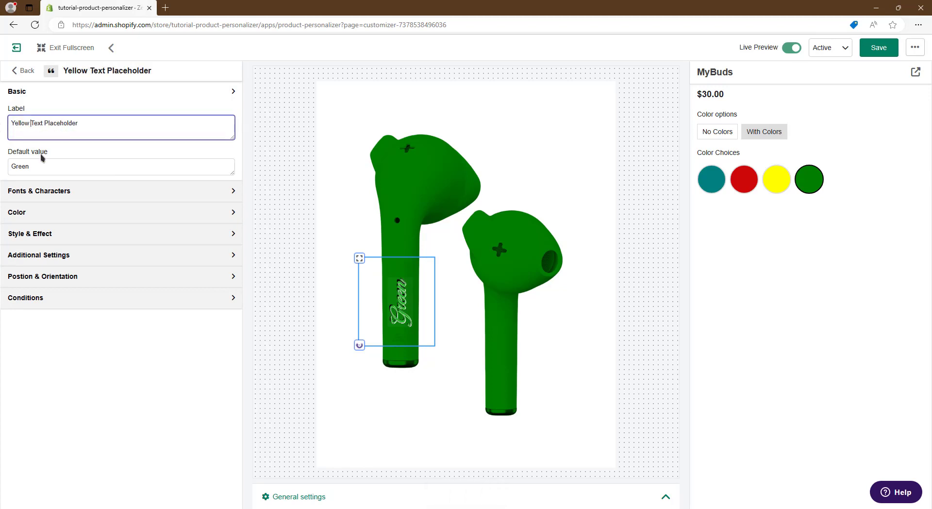
pyautogui.moveTo(60, 165); pyautogui.dragTo(2, 152)
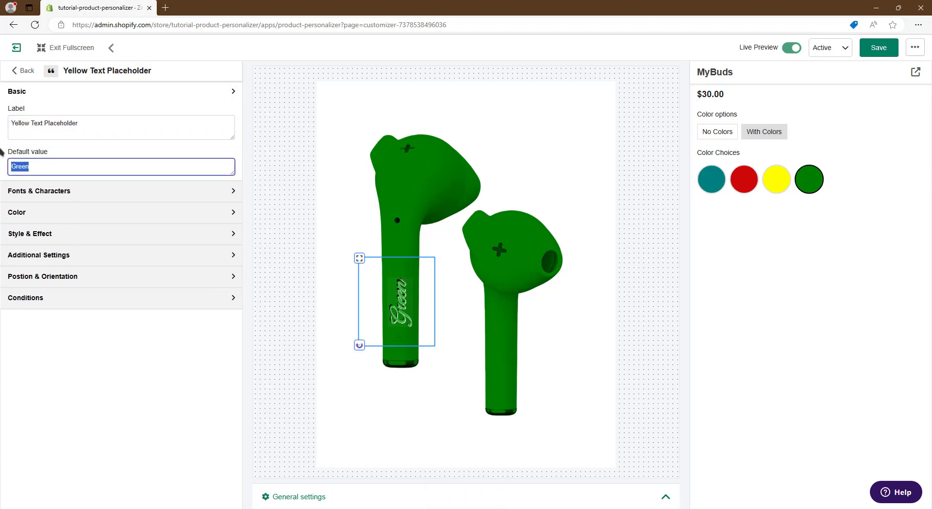
pyautogui.write('Yellow')
# Change the Yellow Text Placeholder's Color Choices condition to match only Yellow.
pyautogui.click(69, 303)
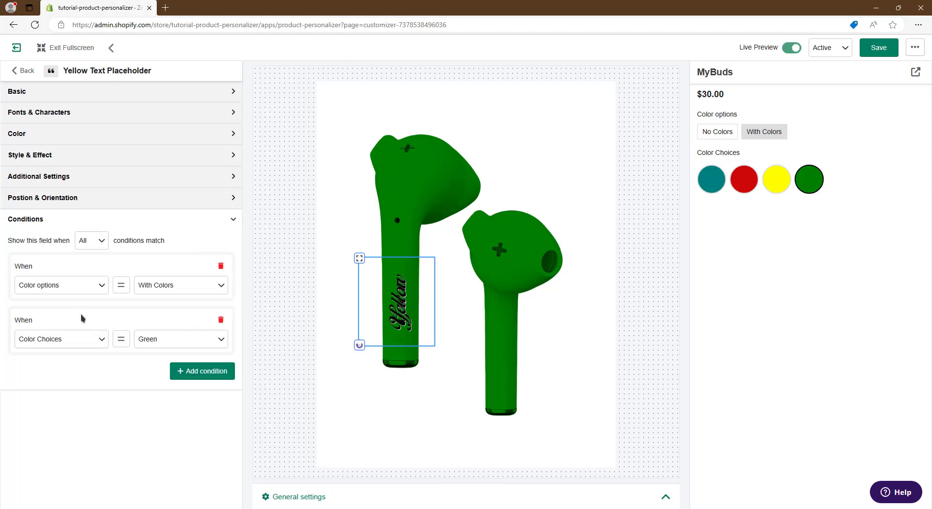
pyautogui.click(169, 342)
pyautogui.click(170, 436)
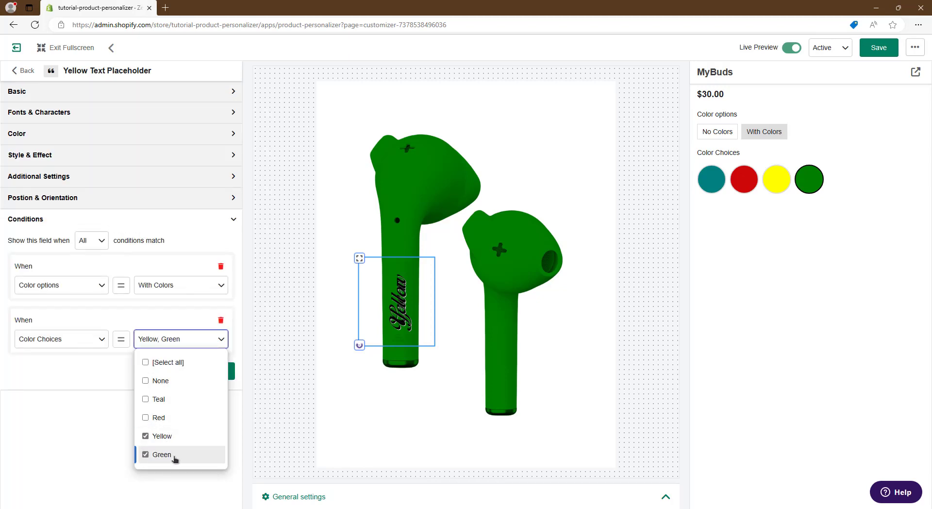
pyautogui.click(175, 459)
pyautogui.click(97, 412)
# Test the Yellow and Green text conditions in the preview by switching between the Yellow and Green swatches.
pyautogui.click(769, 184)
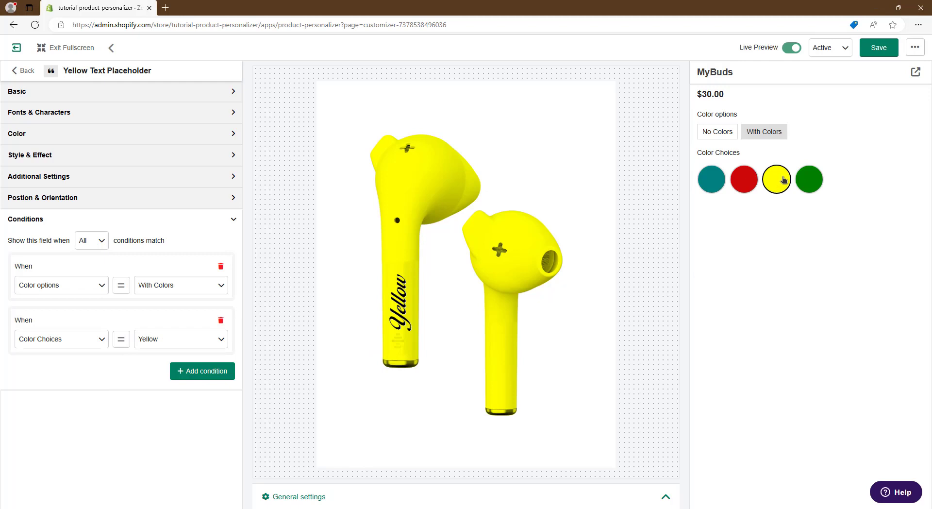
pyautogui.click(818, 179)
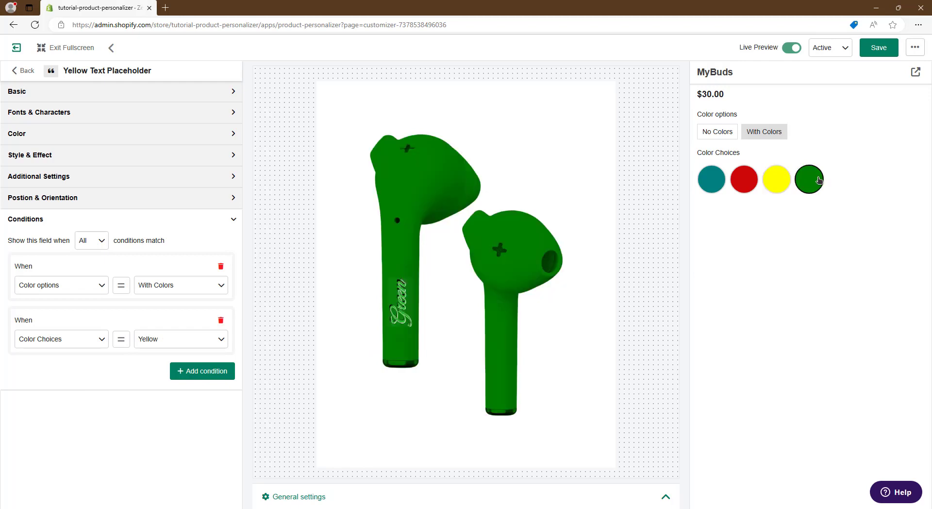
pyautogui.click(776, 178)
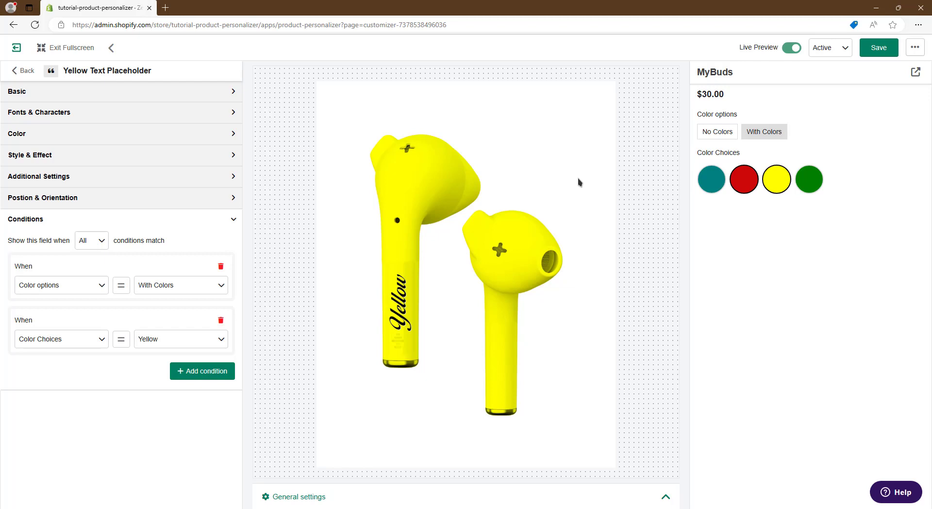
# Set the Yellow Text Placeholder's default color to the olive green #62753e.
pyautogui.click(226, 176)
pyautogui.click(229, 154)
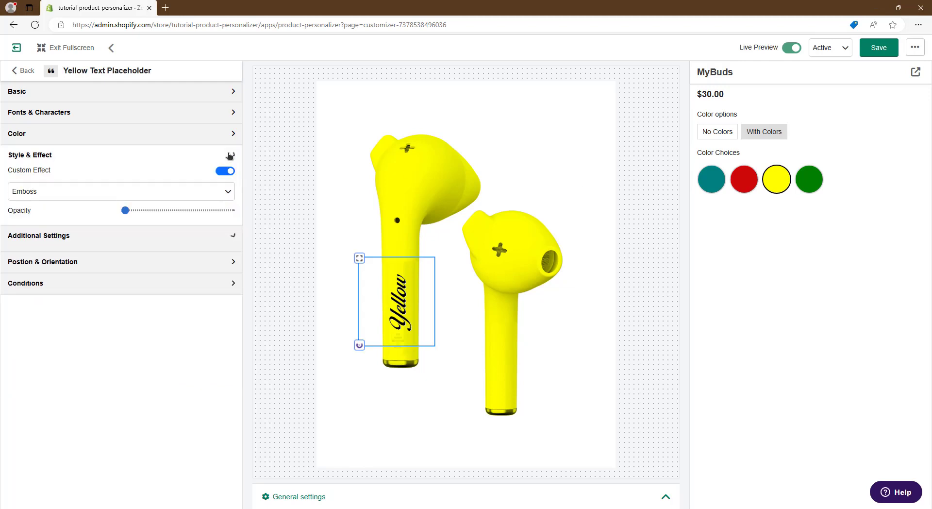
pyautogui.click(135, 131)
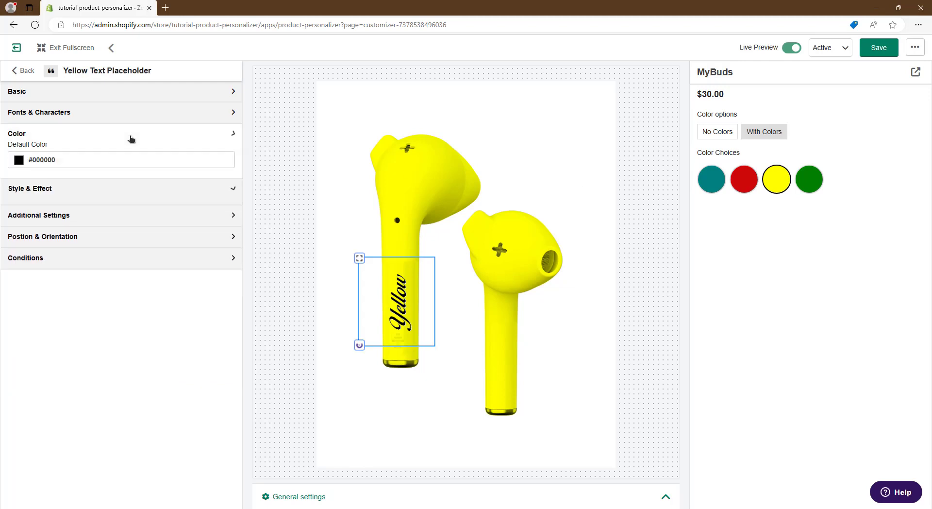
pyautogui.click(19, 167)
pyautogui.moveTo(77, 251); pyautogui.dragTo(105, 251)
pyautogui.click(52, 202)
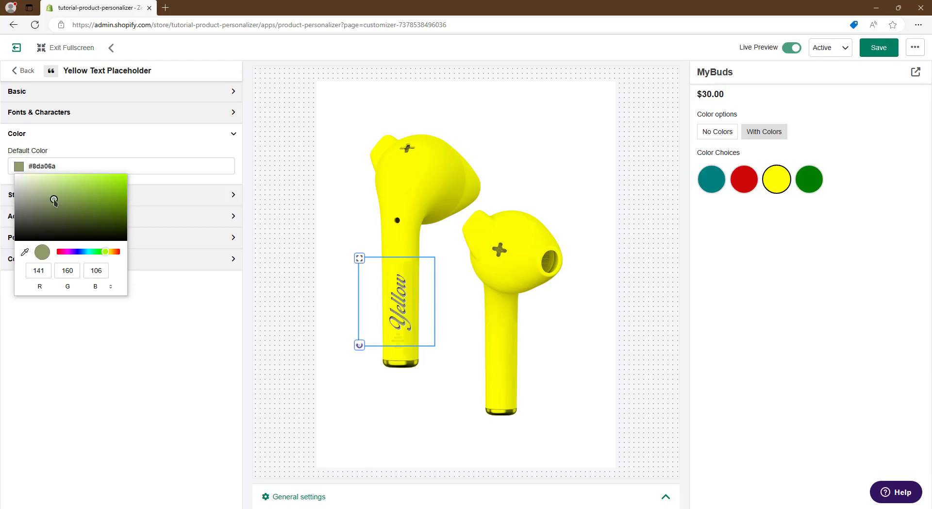
pyautogui.moveTo(51, 201); pyautogui.dragTo(68, 211)
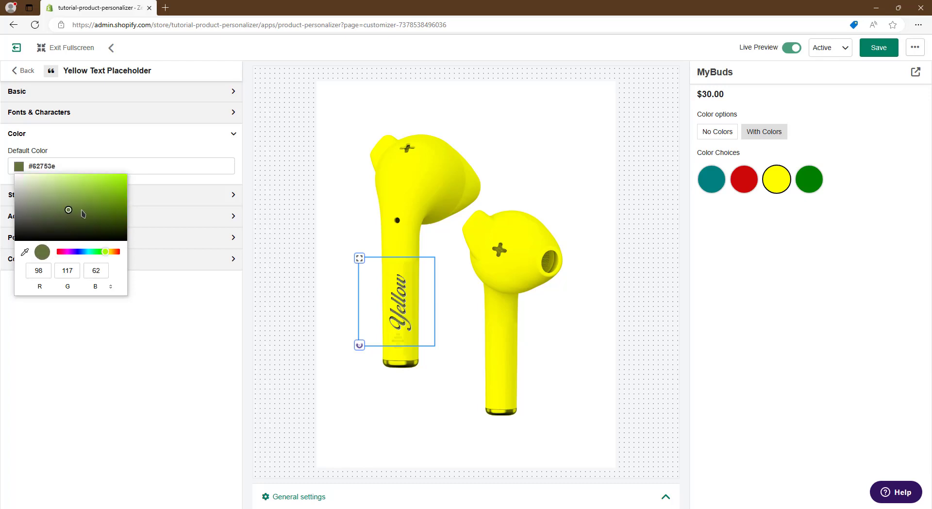
pyautogui.click(217, 277)
# Reopen the Yellow Text Placeholder's conditions and preview the recolored text using the Green and Yellow swatches.
pyautogui.click(229, 258)
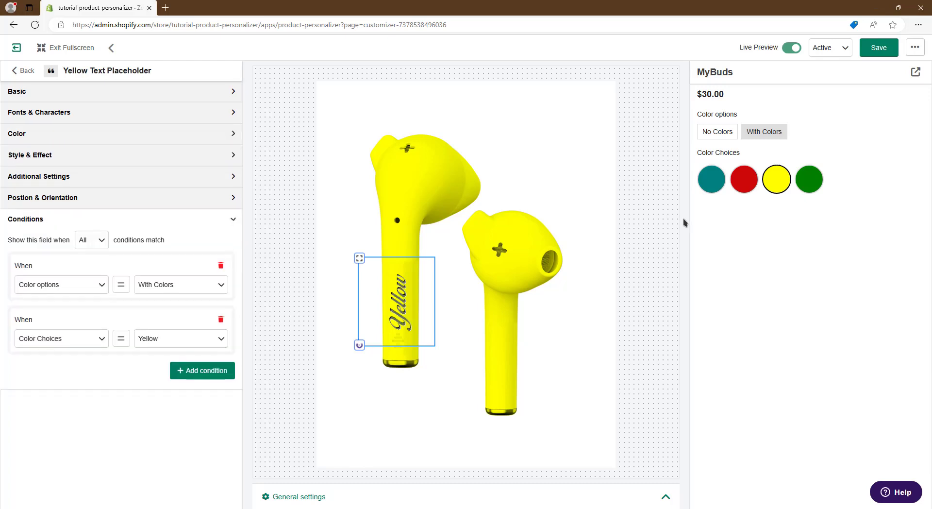
pyautogui.click(806, 182)
pyautogui.click(774, 178)
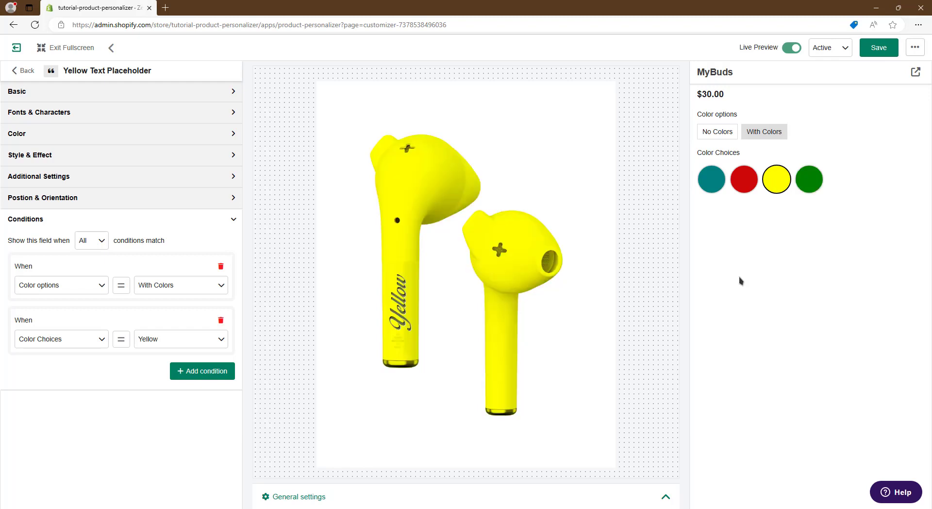